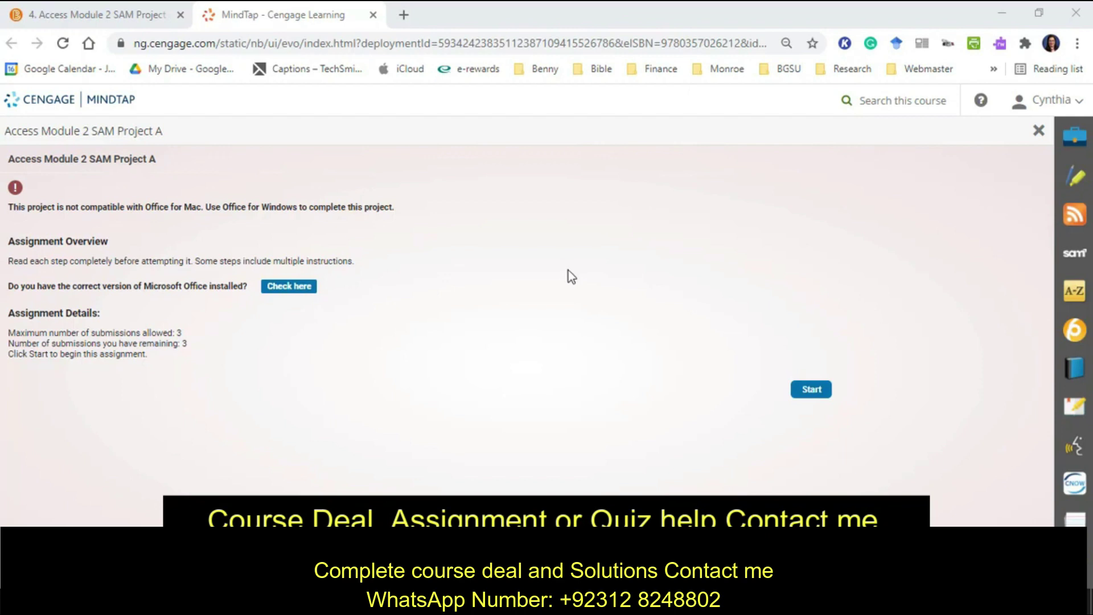
Start the SAM project assignment and download its .accdb start database file
click(810, 390)
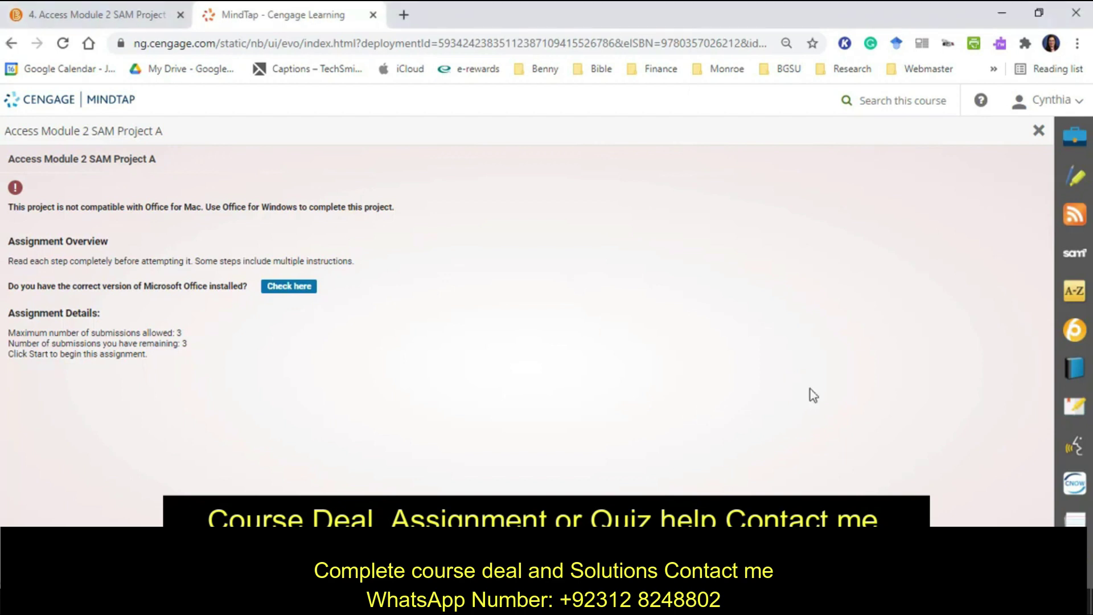
scroll(801, 391, down, 1)
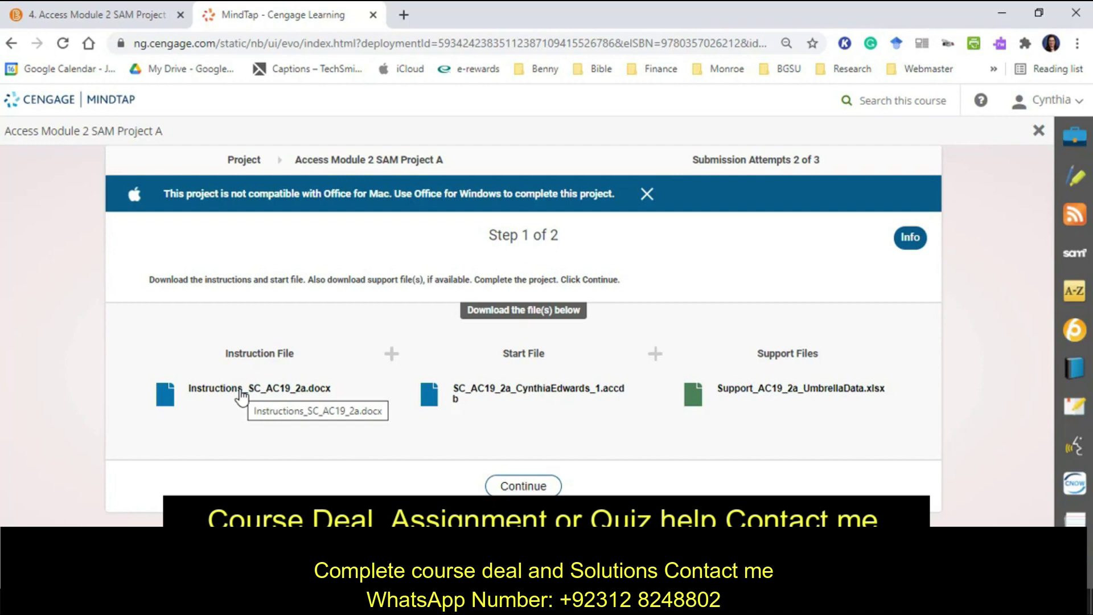
click(505, 395)
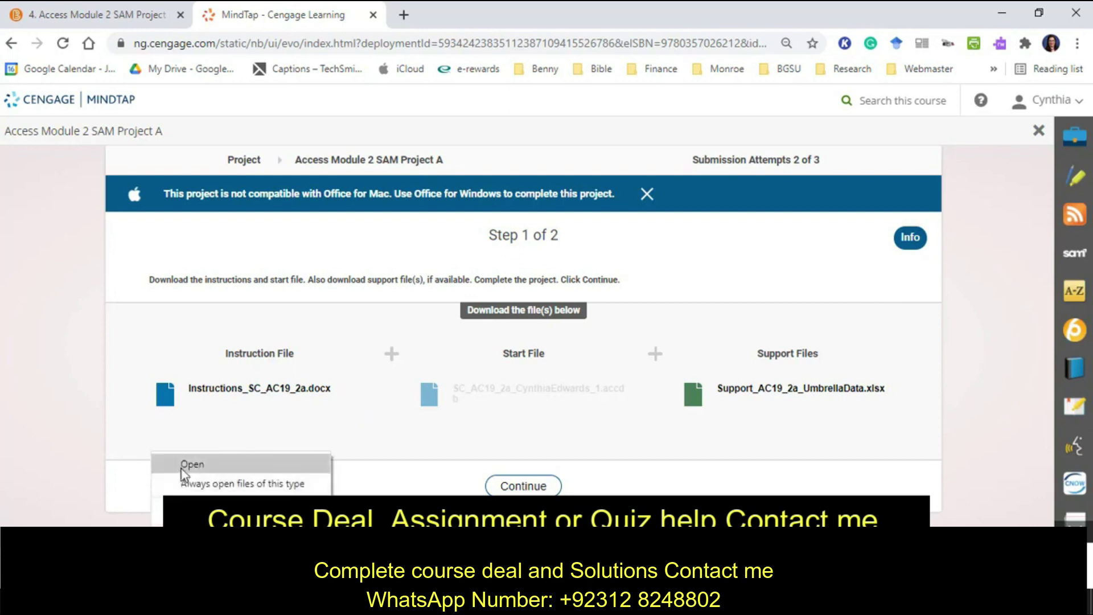
Open the downloaded start database in Access and look through its tables and queries
click(181, 466)
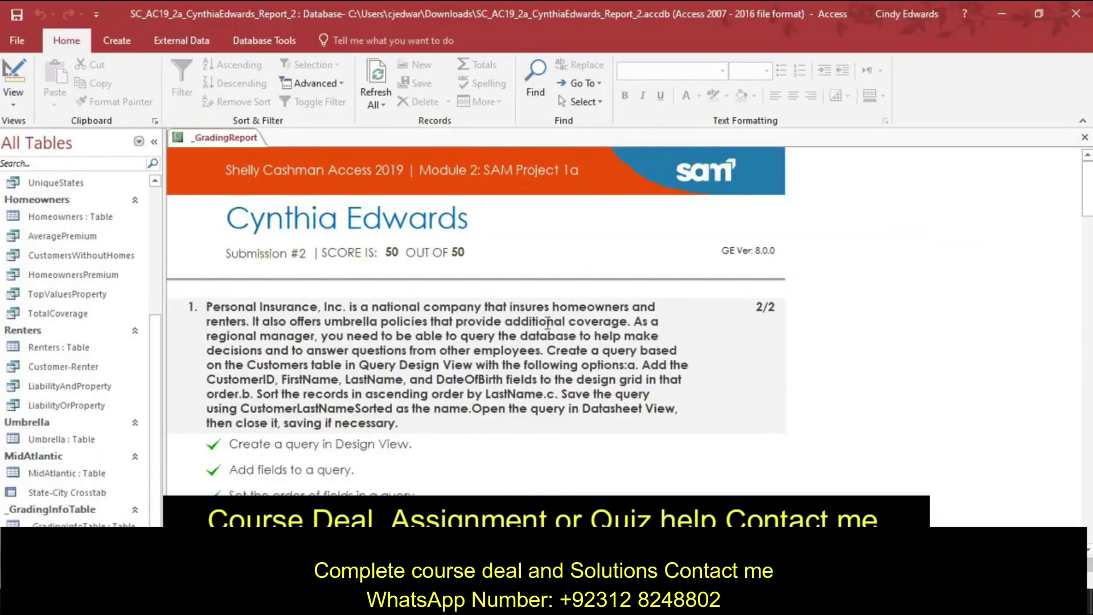
scroll(756, 250, down, 5)
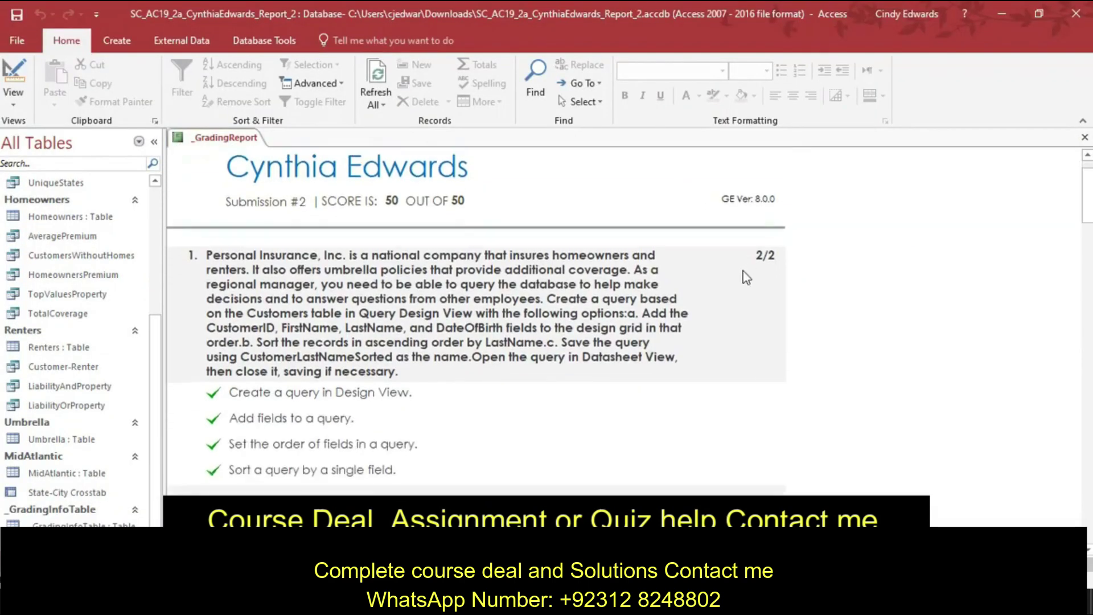
scroll(729, 288, down, 12)
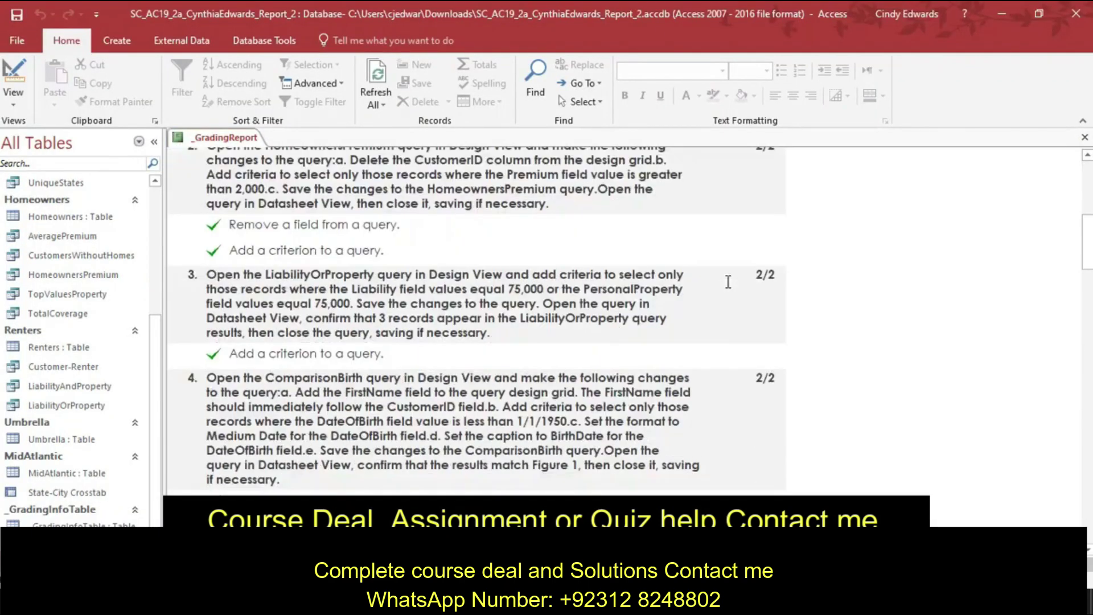
scroll(729, 287, down, 10)
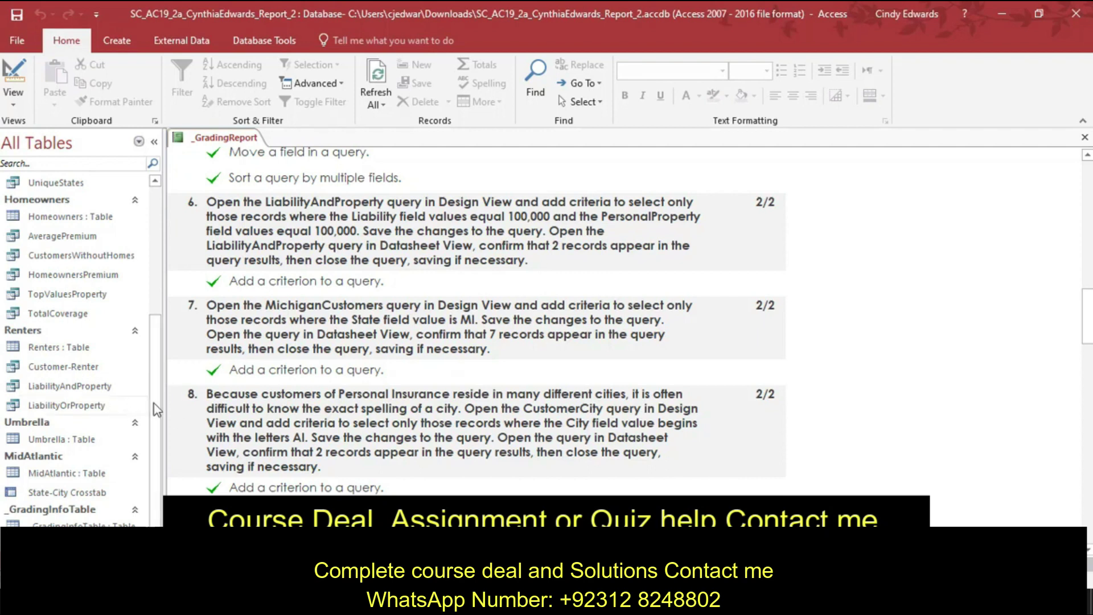
scroll(145, 239, up, 4)
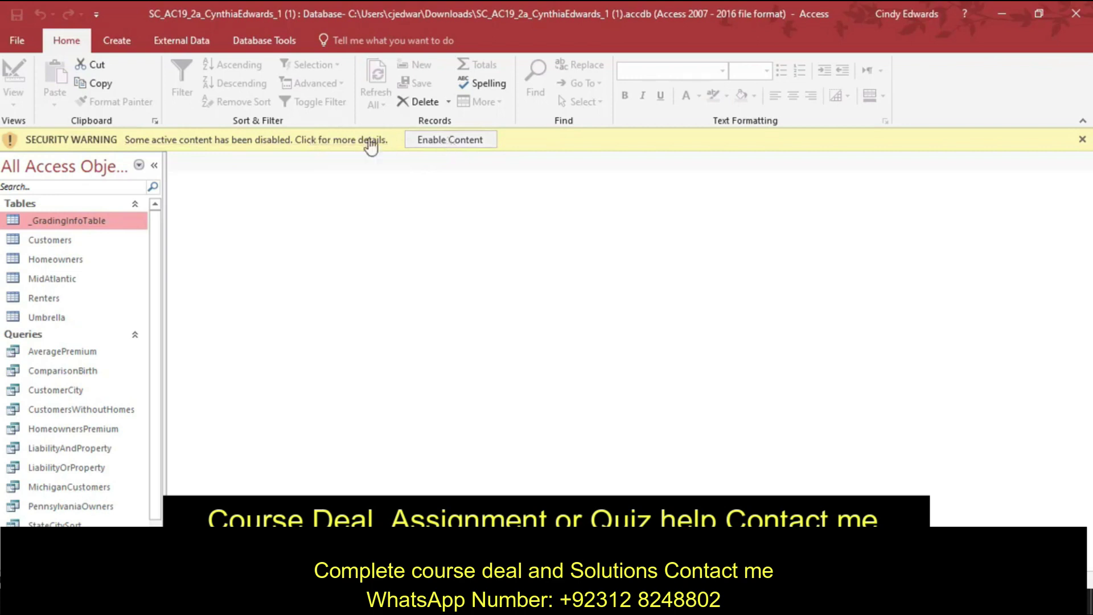
Enable the database's active content and minimize Access to return to MindTap
click(449, 141)
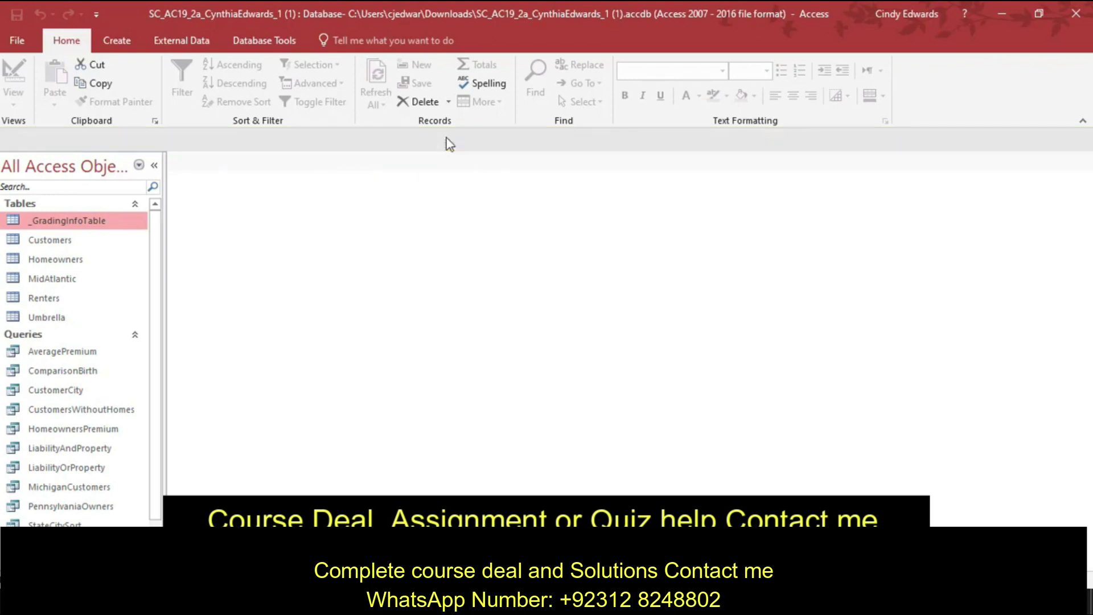
click(1000, 10)
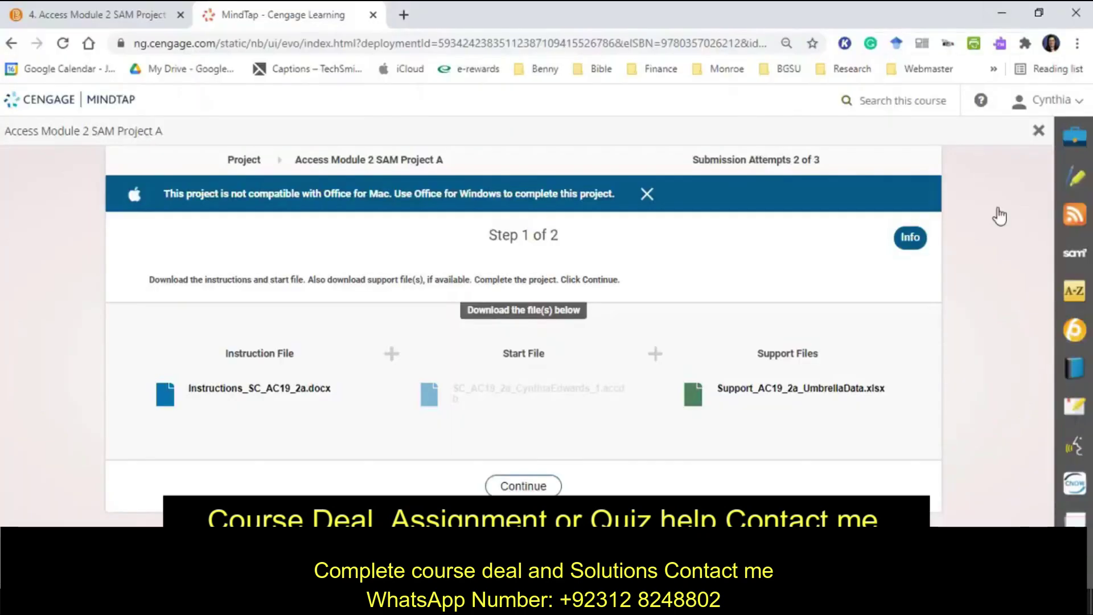
Download the Support_AC19_2a_UmbrellaData.xlsx support file
click(779, 391)
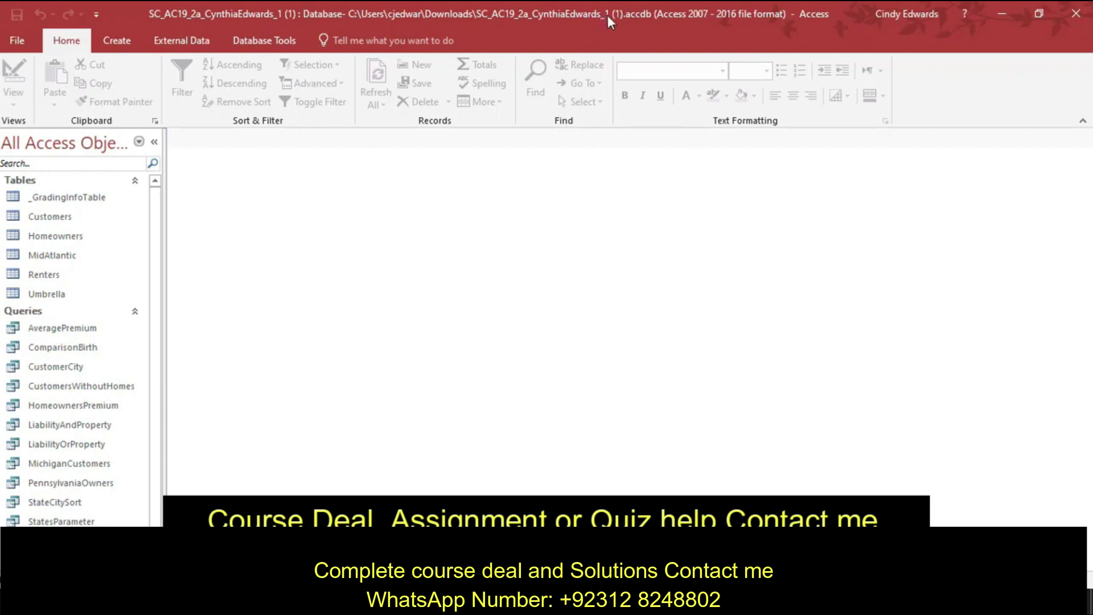
Save the database as a copy in the default format, browsing to the MCCC\access 2019 folder
click(19, 43)
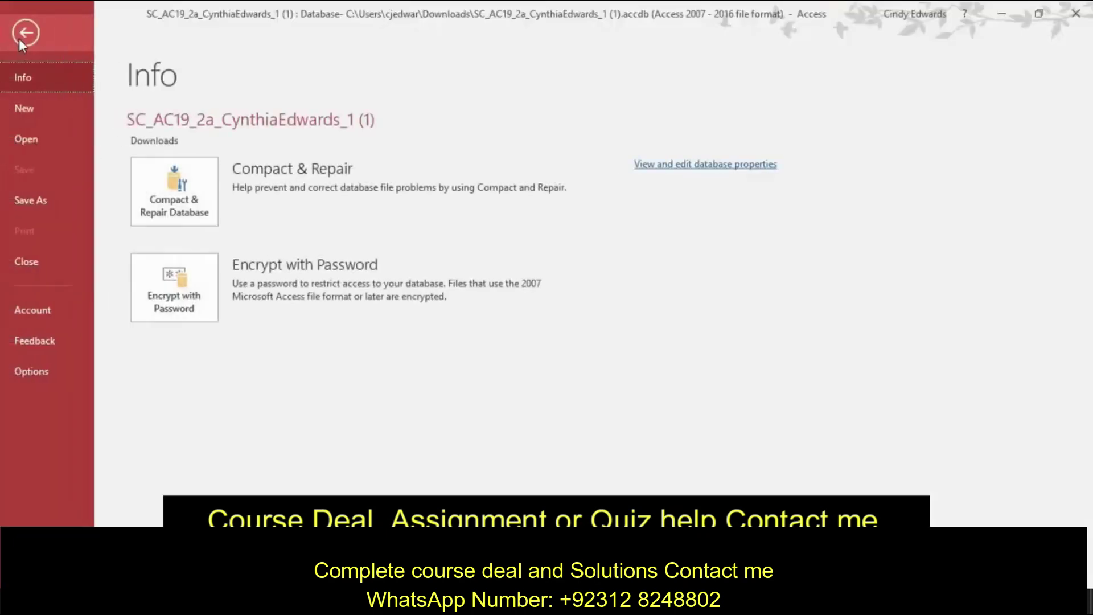
click(23, 204)
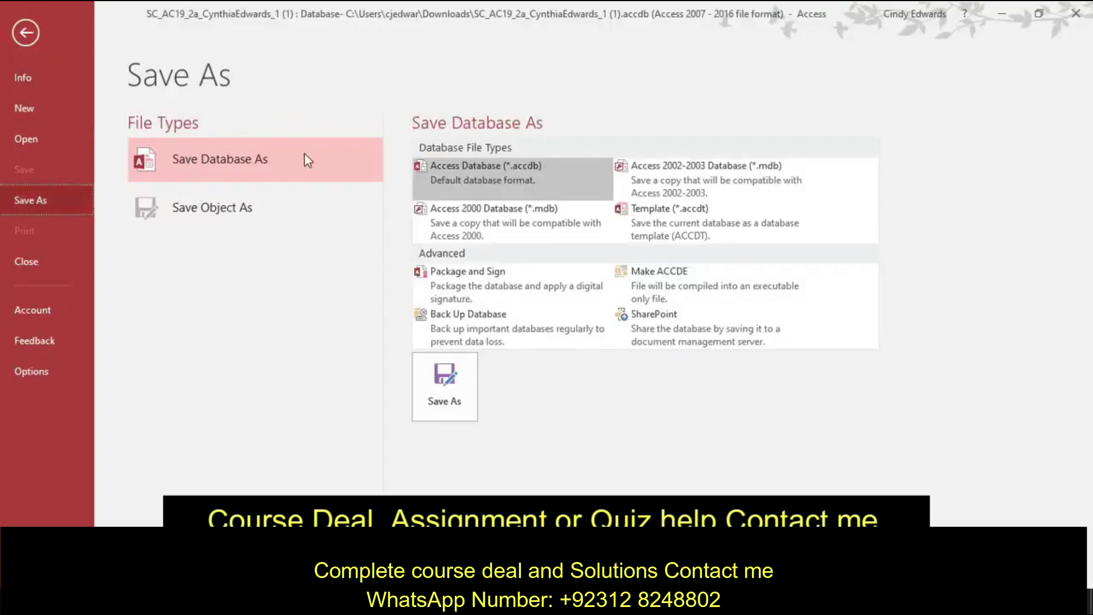
click(450, 401)
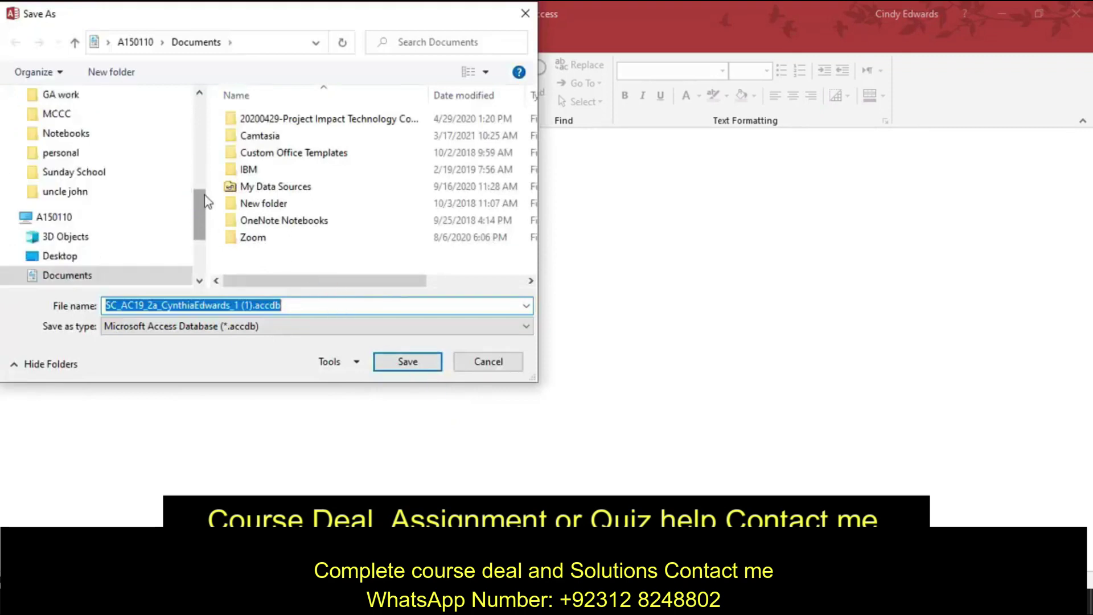
mouse_move(196, 204)
mouse_down()
mouse_move(195, 237)
mouse_move(196, 183)
mouse_up()
click(68, 192)
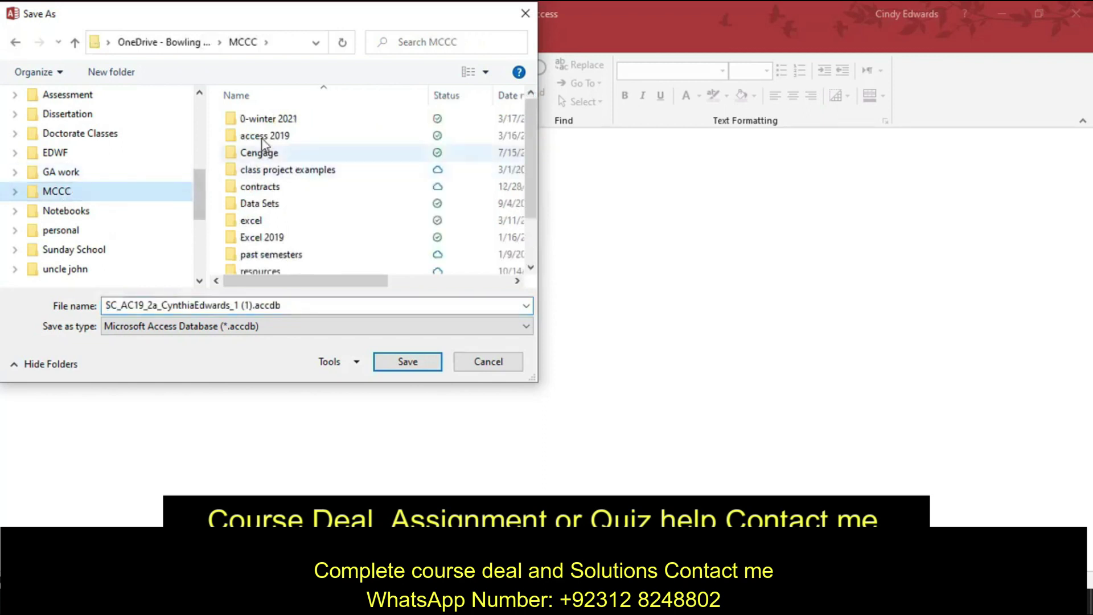
double_click(264, 136)
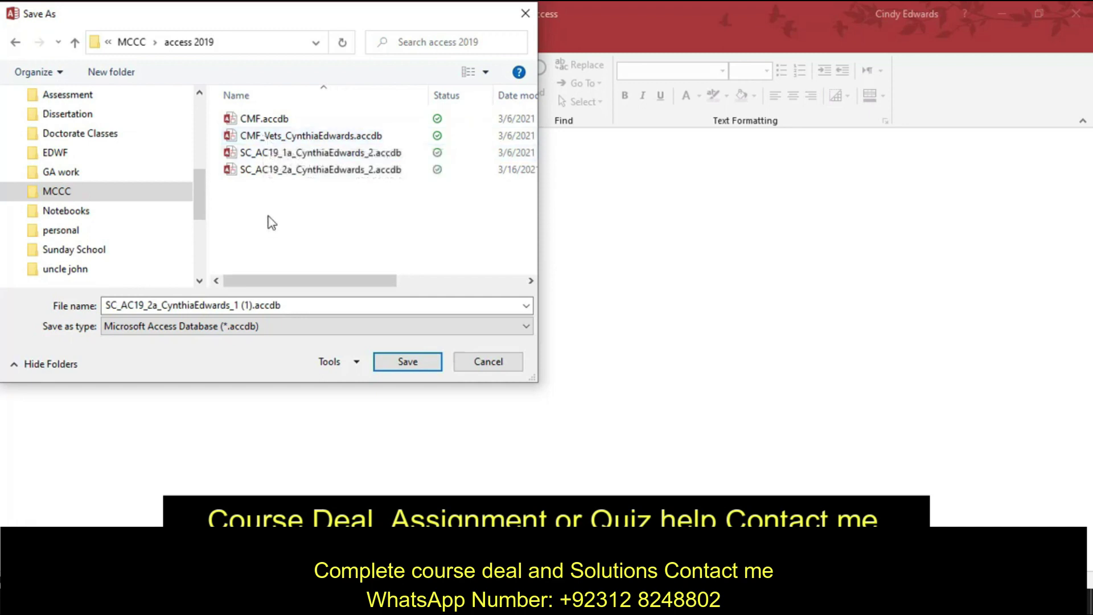
Create and enter a new 'access 2' folder, and change the file name's ending to _2
click(125, 77)
text(access 2)
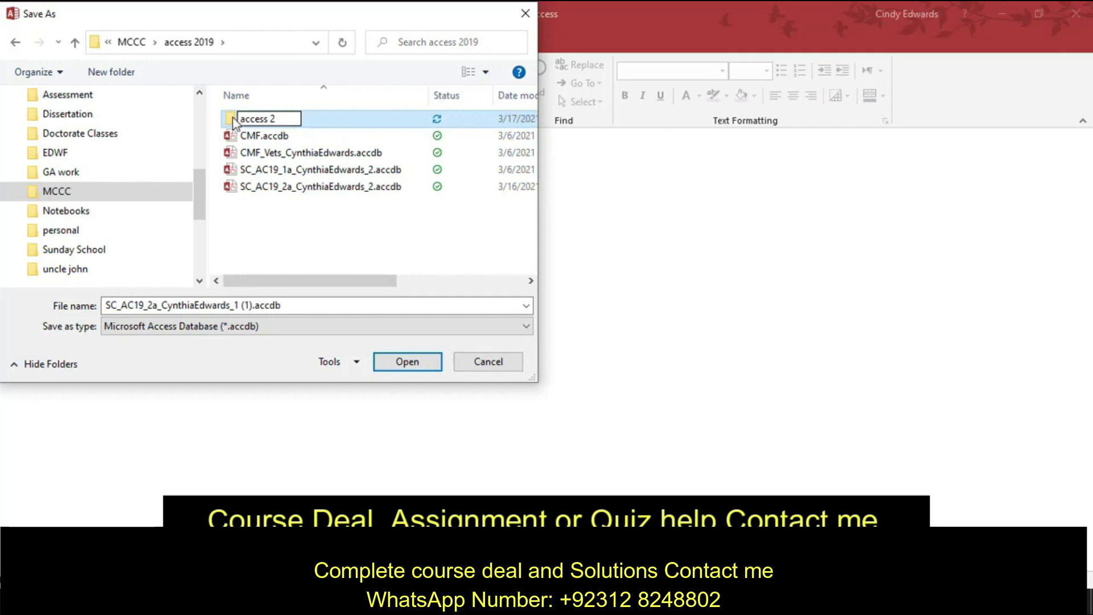
click(228, 117)
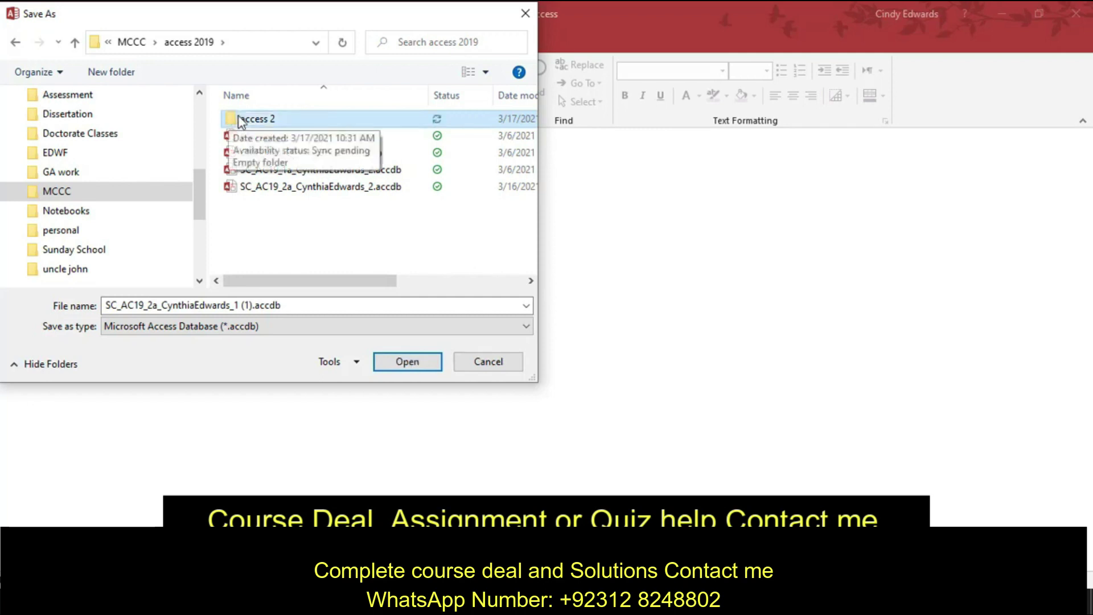
double_click(248, 120)
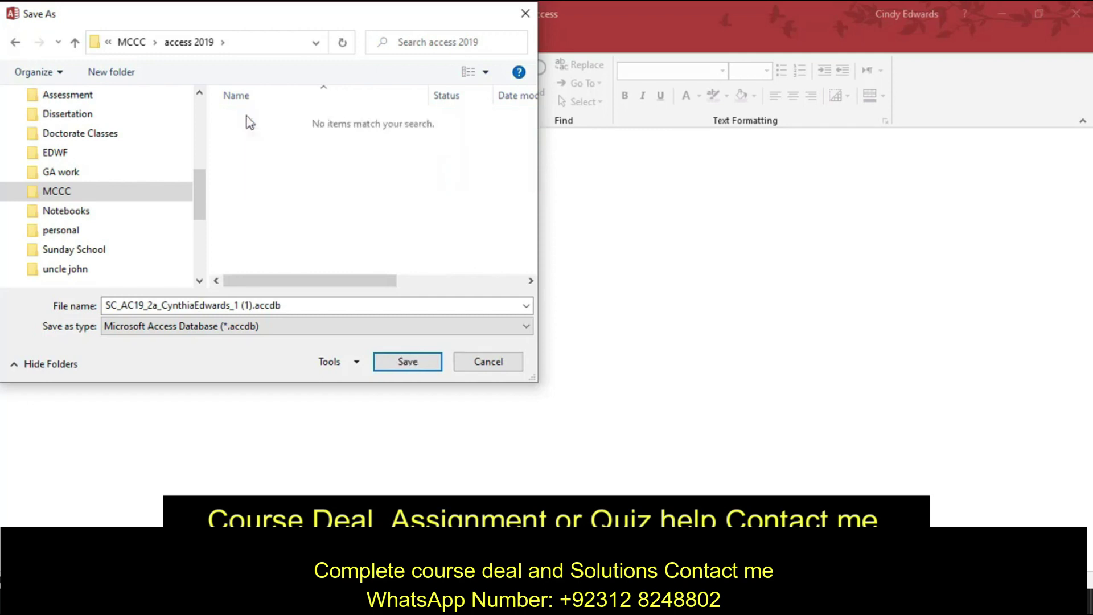
double_click(236, 305)
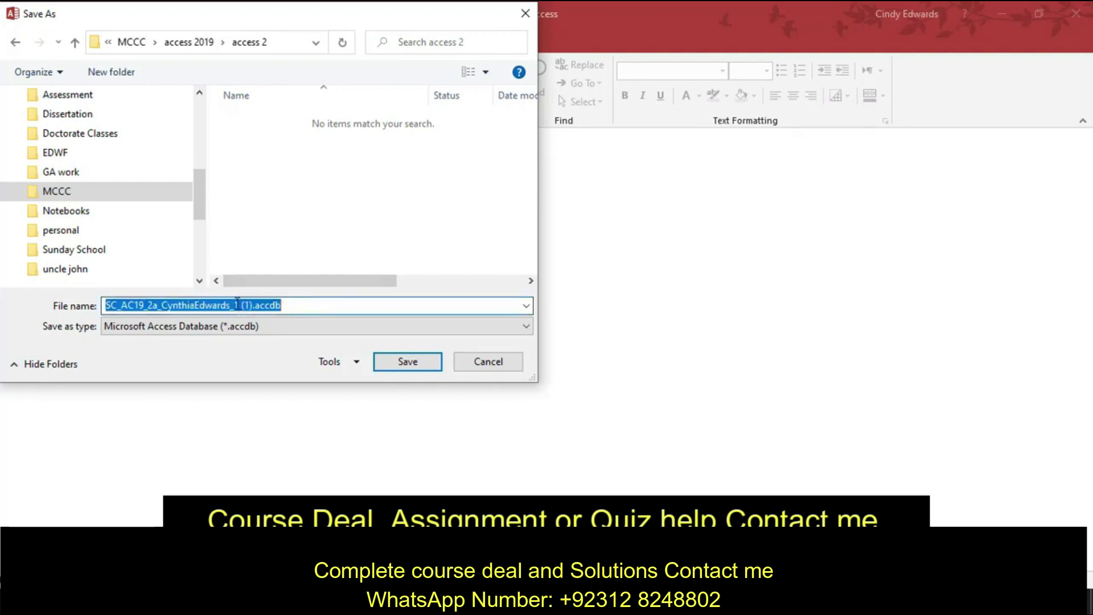
click(235, 306)
key(Delete)
key(Delete)
key(Delete)
key(Delete)
key(Delete)
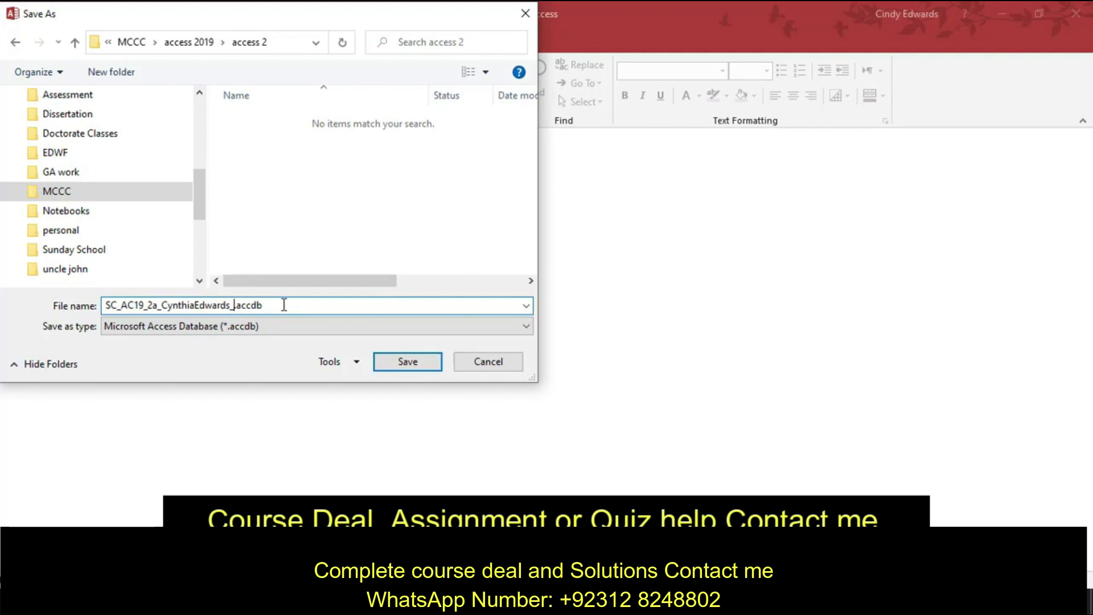
text(2)
Save the _2 copy into the access 2 folder and enable its active content
click(404, 369)
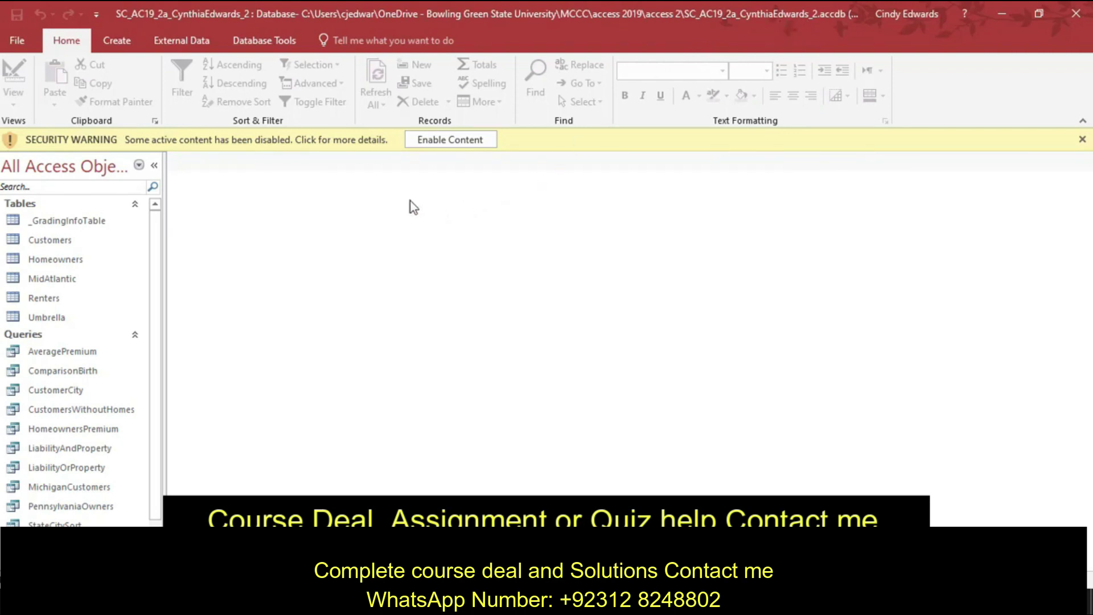
click(438, 142)
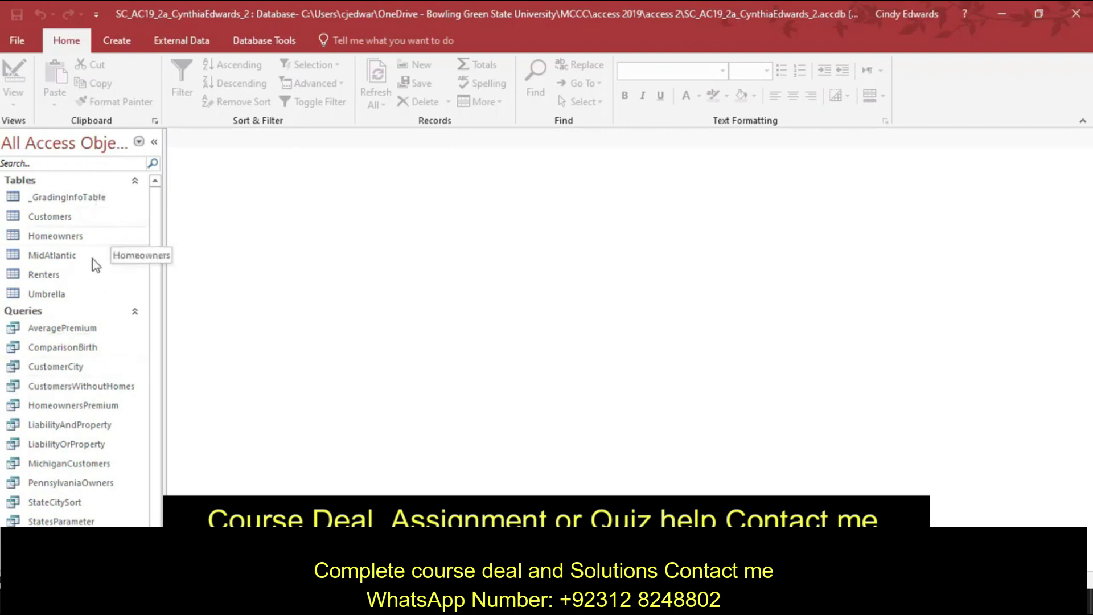
double_click(48, 199)
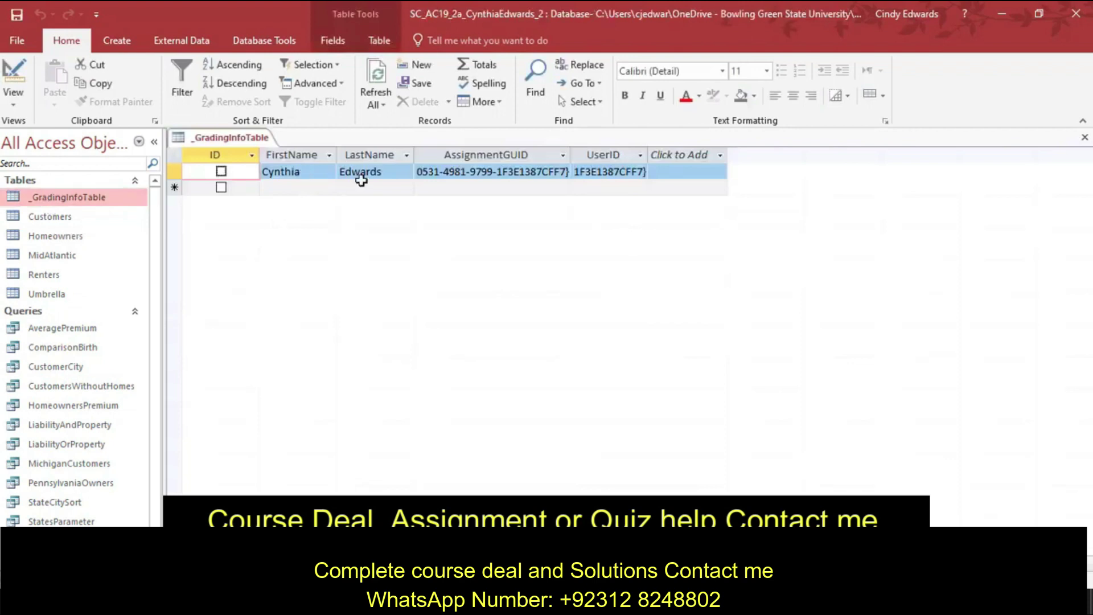
right_click(218, 138)
click(257, 169)
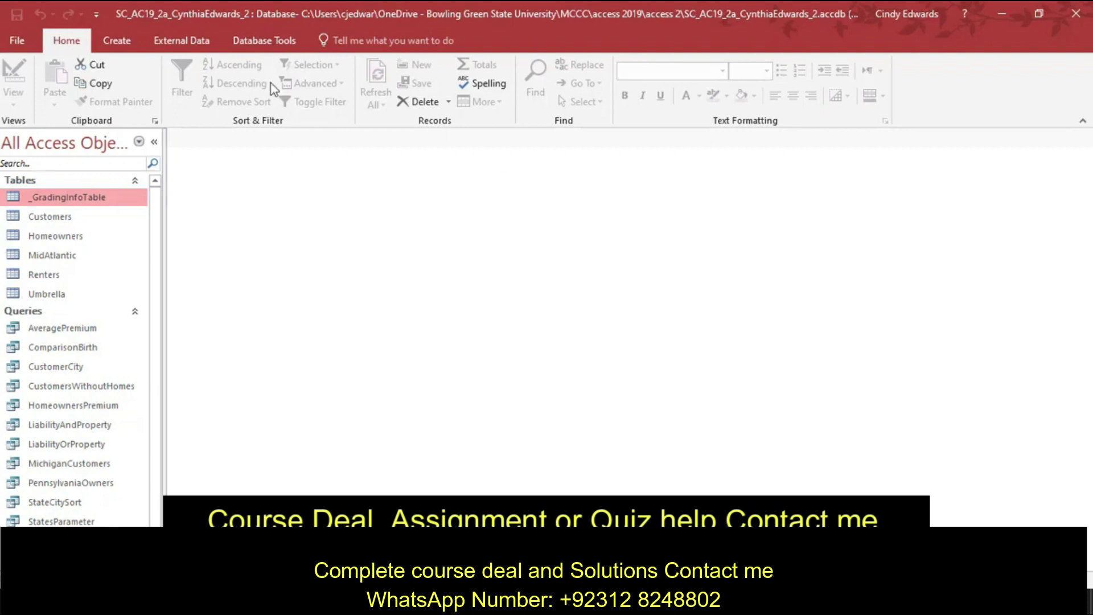
Create a new query in Design view containing only the Customers table
click(121, 44)
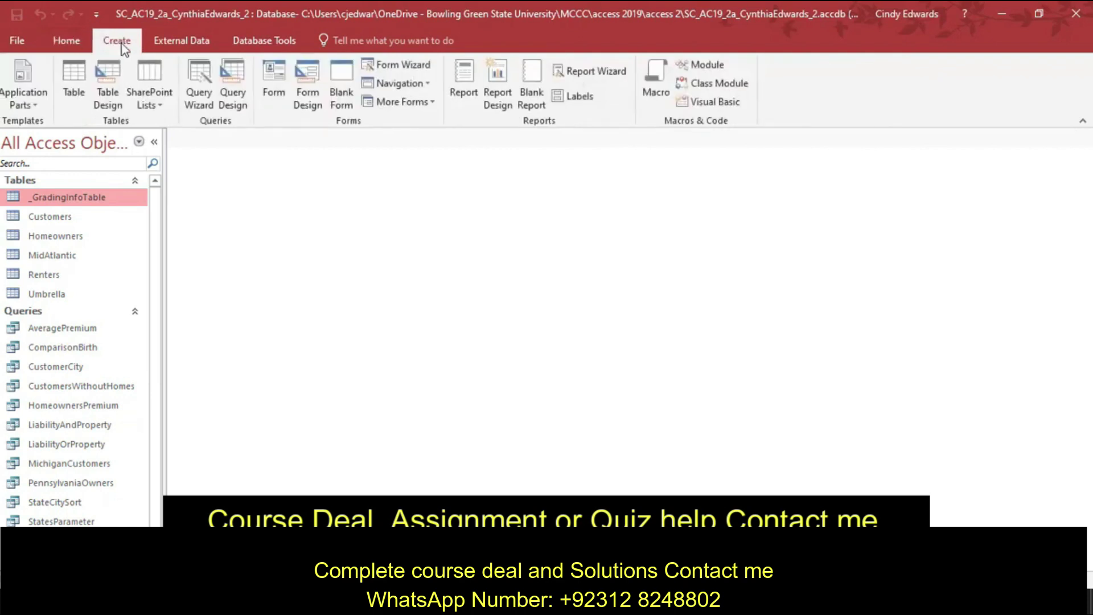
click(237, 100)
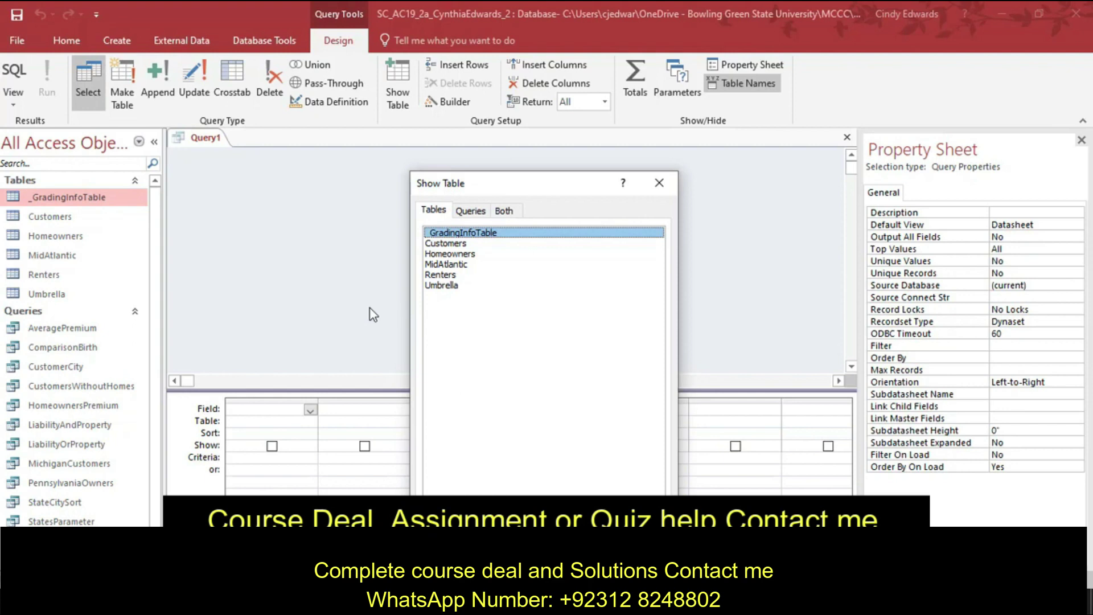
click(444, 245)
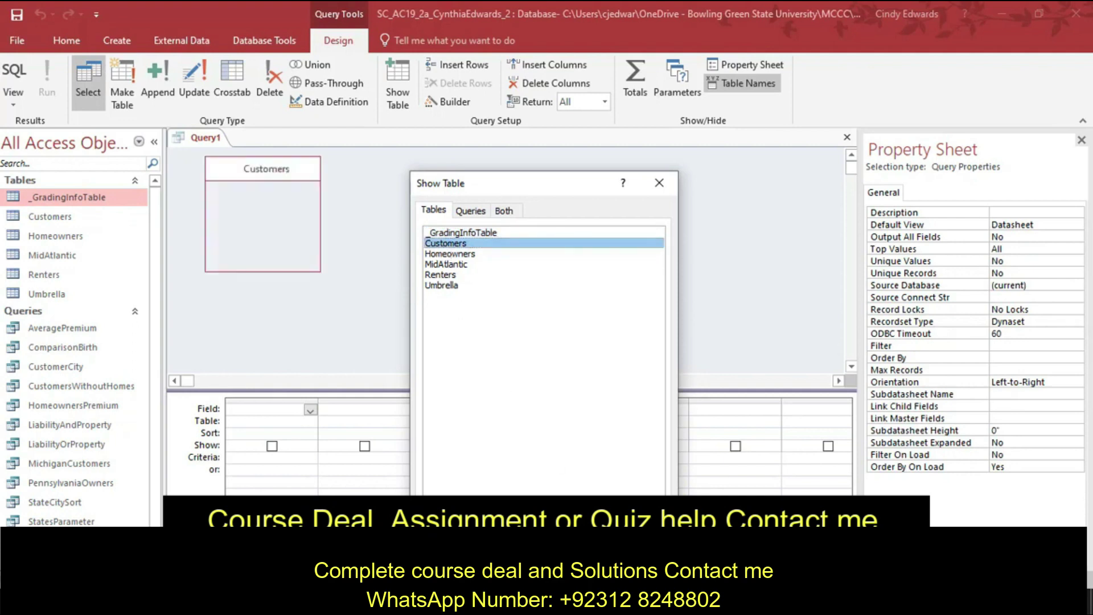
double_click(444, 245)
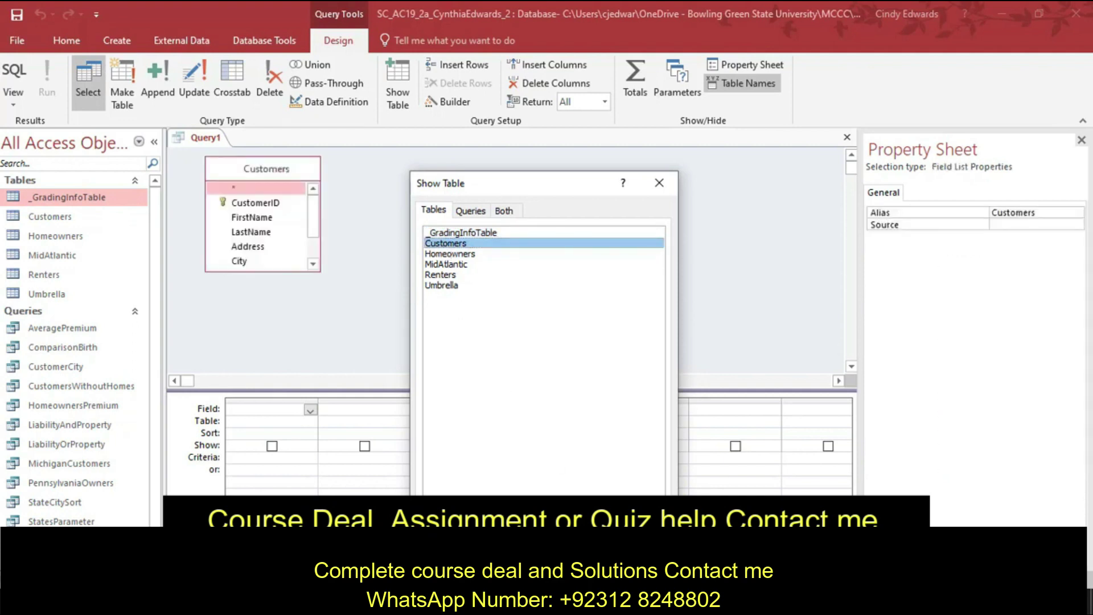
key(Escape)
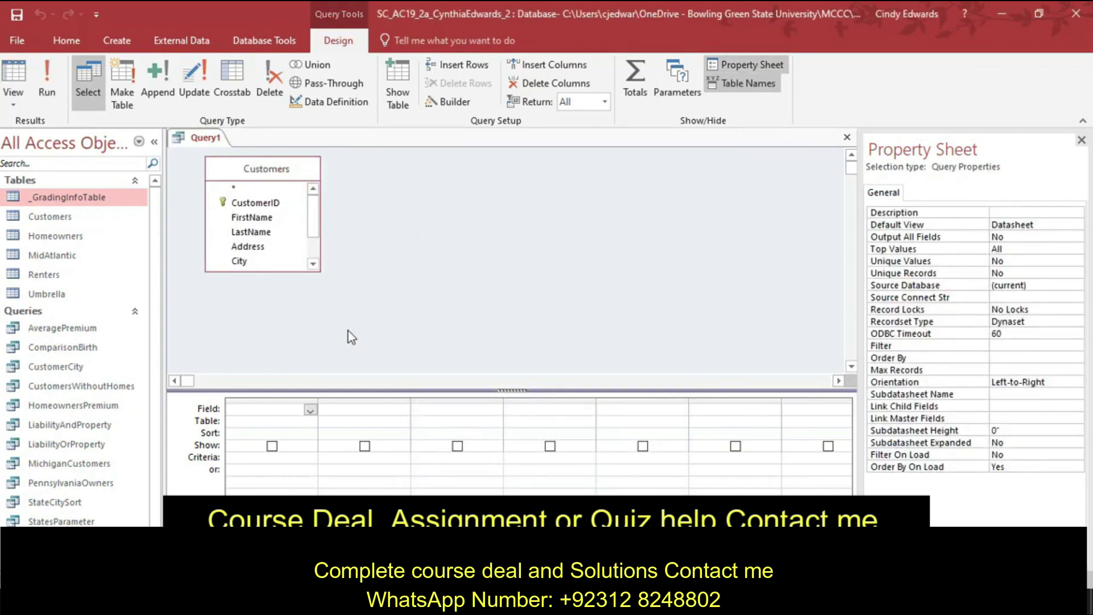
Enlarge the Customers field list and add CustomerID, FirstName, LastName and DateOfBirth to the grid
mouse_move(312, 224)
mouse_down()
mouse_move(316, 239)
mouse_move(317, 217)
mouse_up()
drag(265, 267, 265, 320)
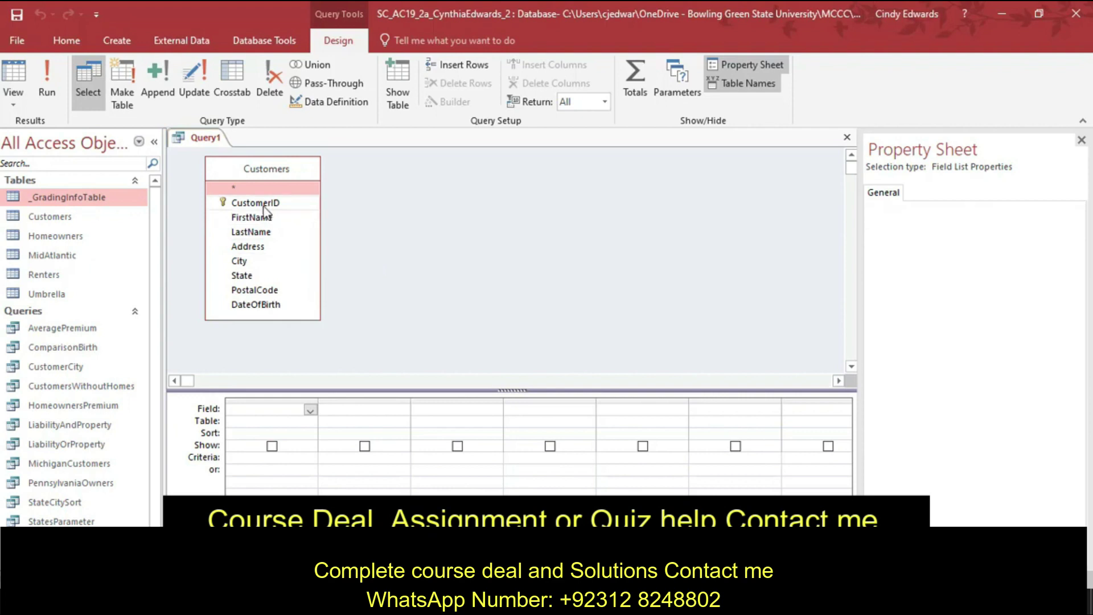
double_click(263, 205)
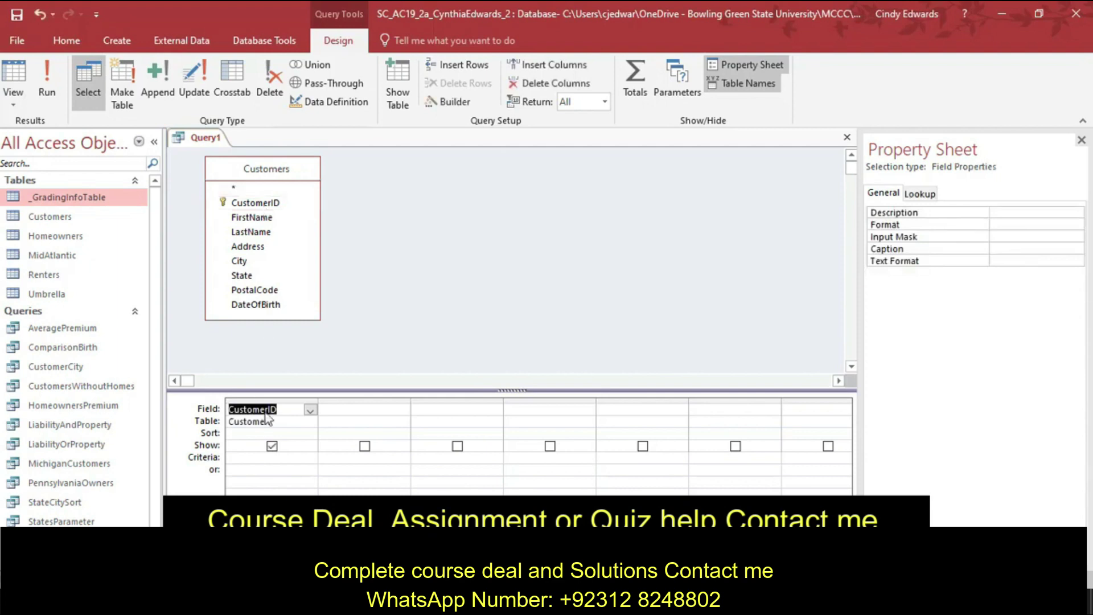
double_click(251, 218)
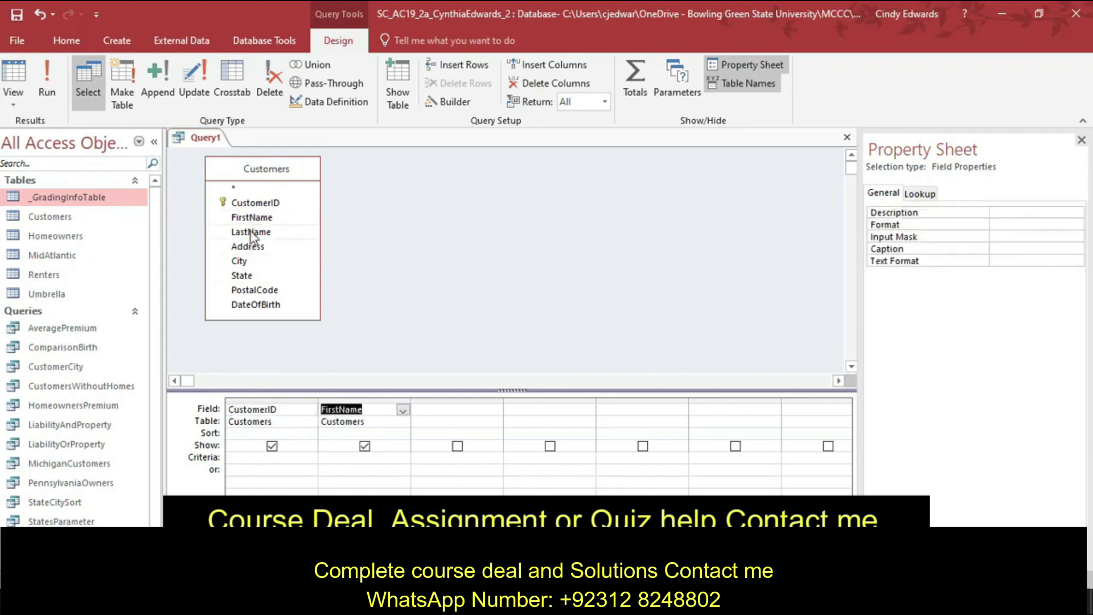
double_click(251, 231)
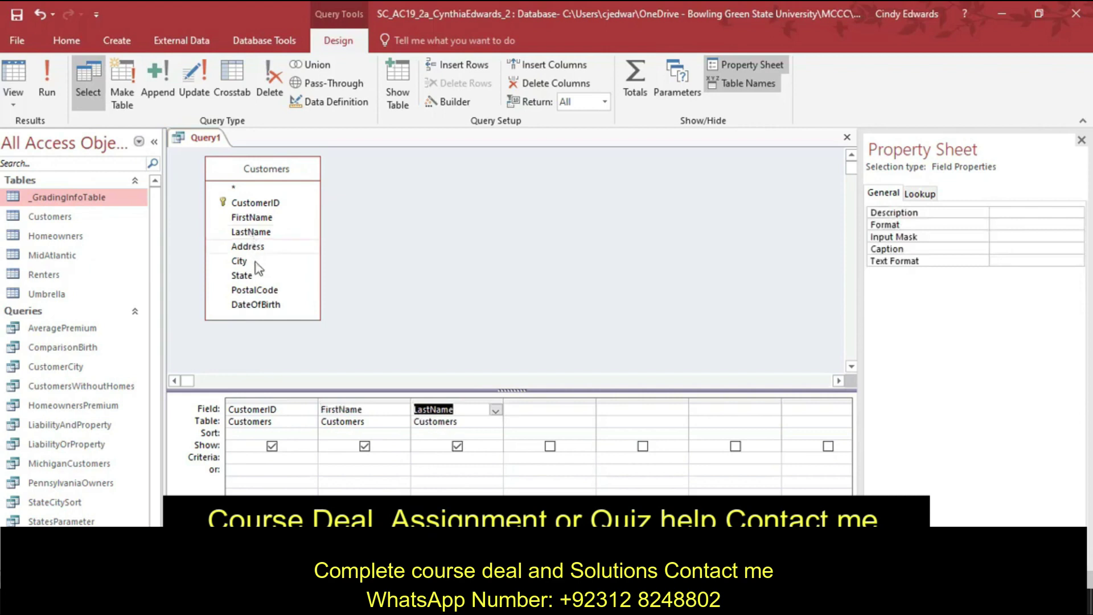
double_click(257, 305)
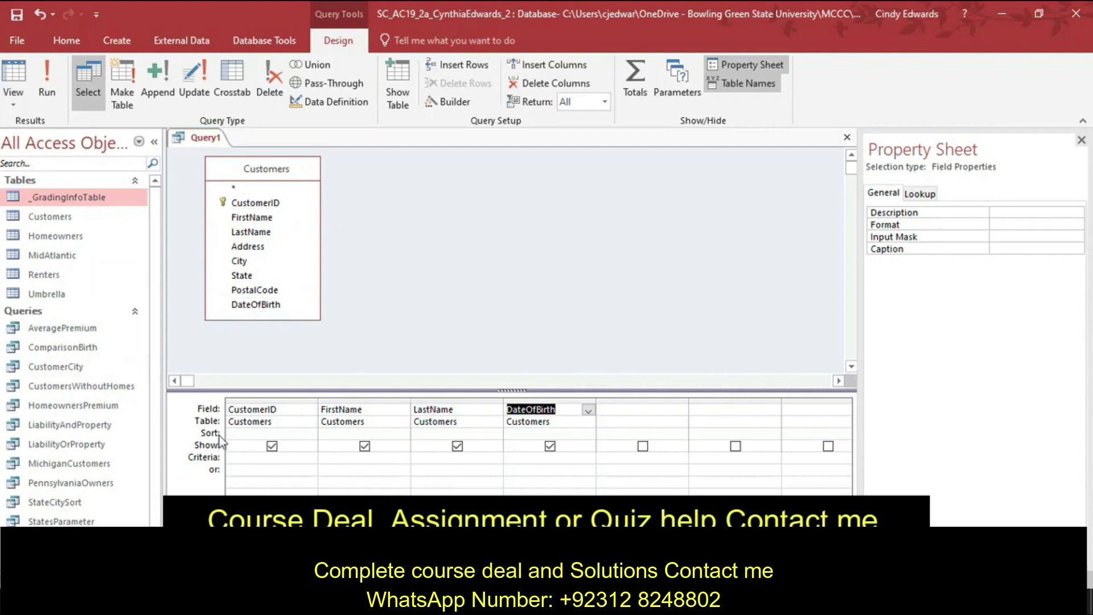
Set the LastName field's sort order to Ascending
click(447, 434)
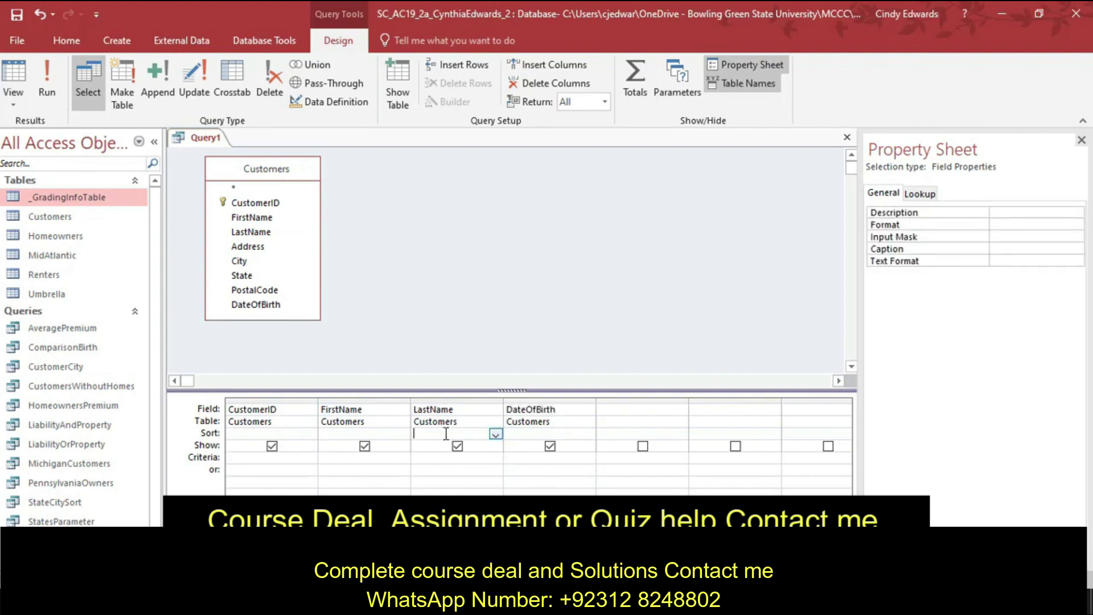
click(496, 435)
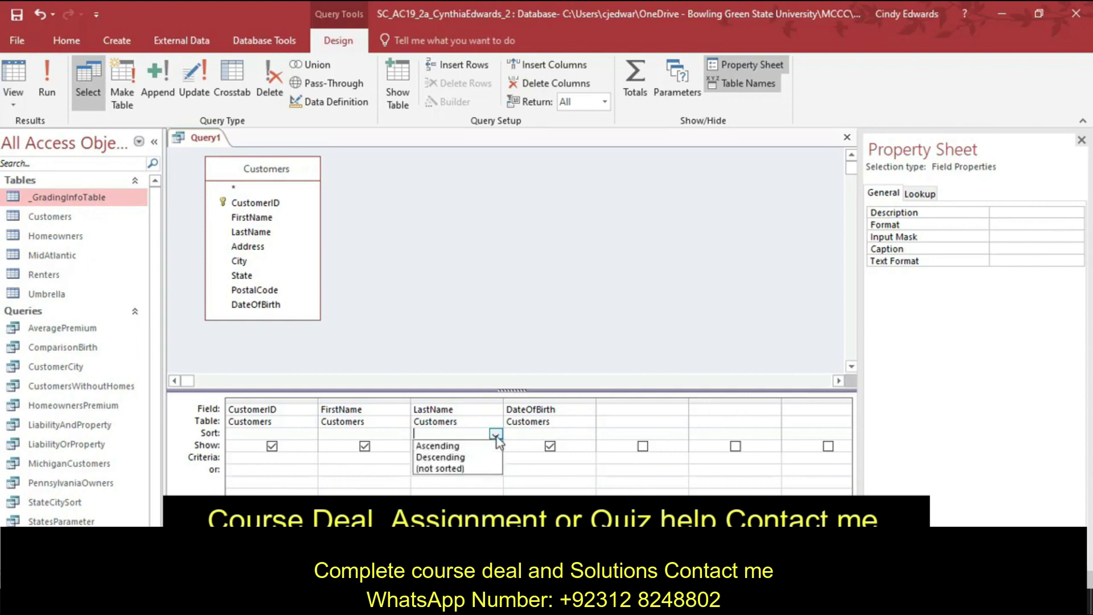
click(455, 447)
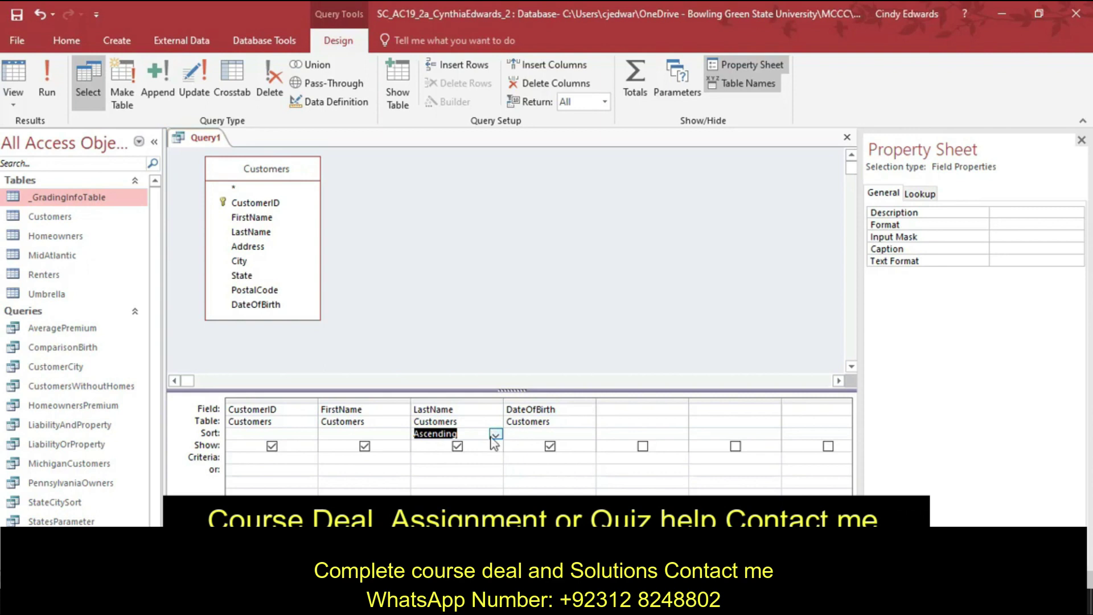
Save Query1 under the name CustomerLastNameSorted
right_click(203, 145)
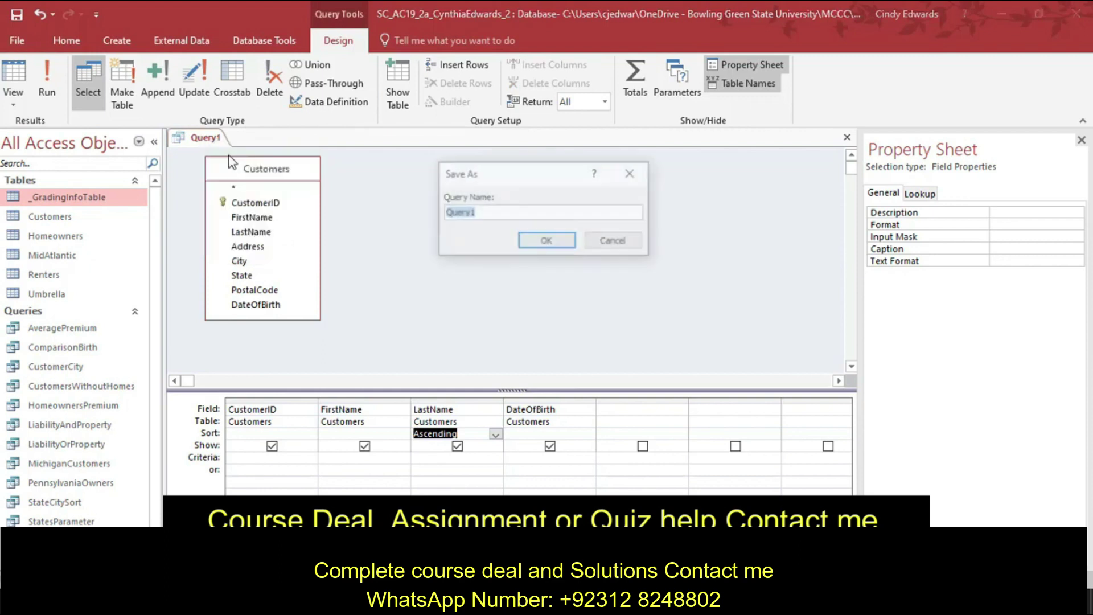
text(Customer)
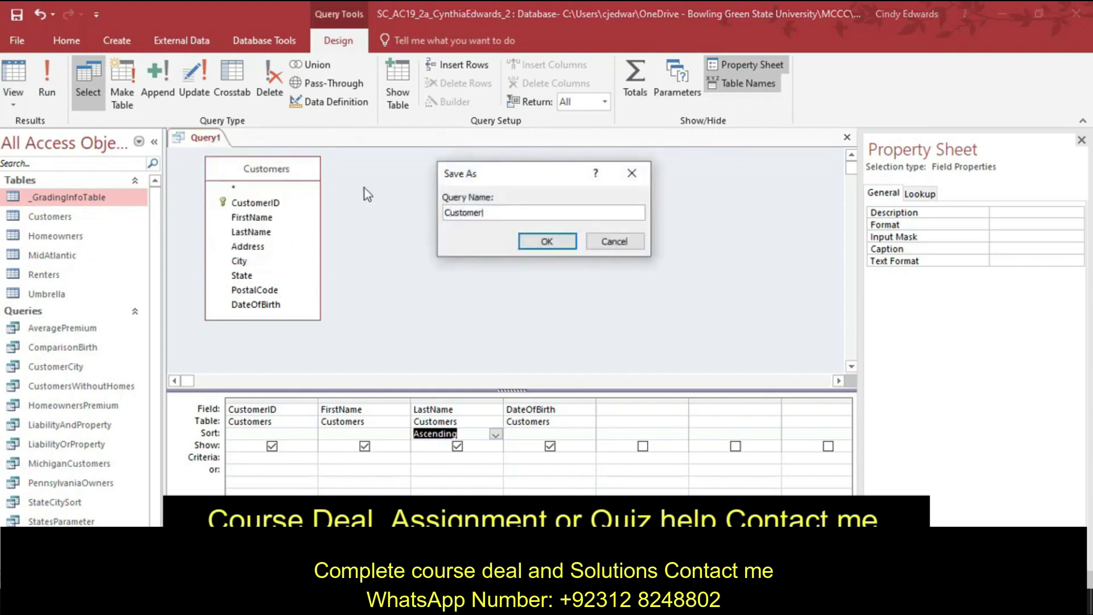
text(LastNameSorted)
click(554, 241)
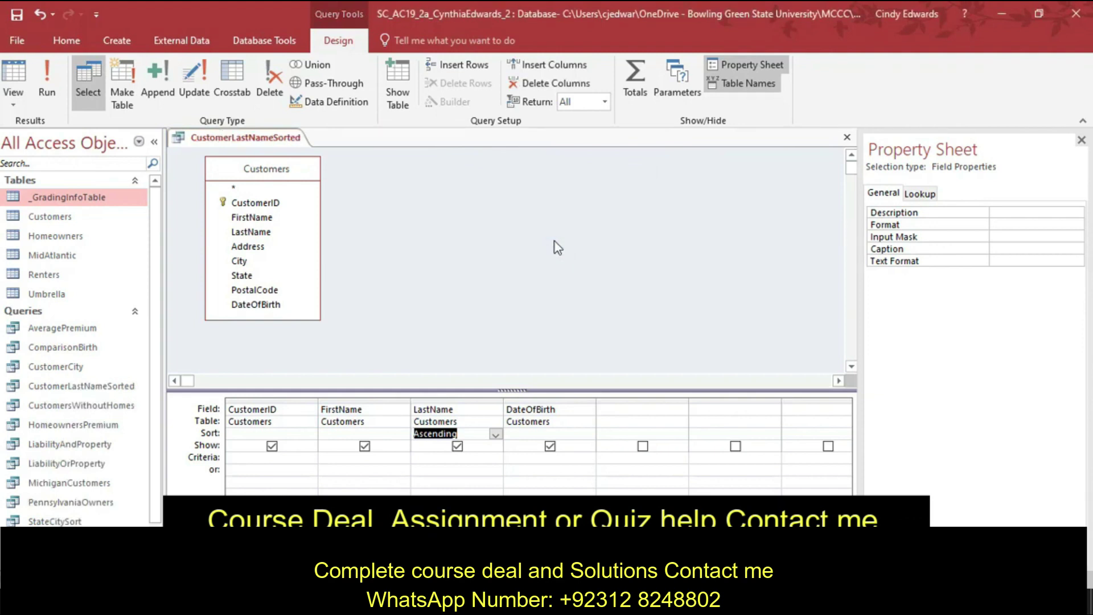
Check the CustomerLastNameSorted results in Datasheet View, then close the query
right_click(266, 137)
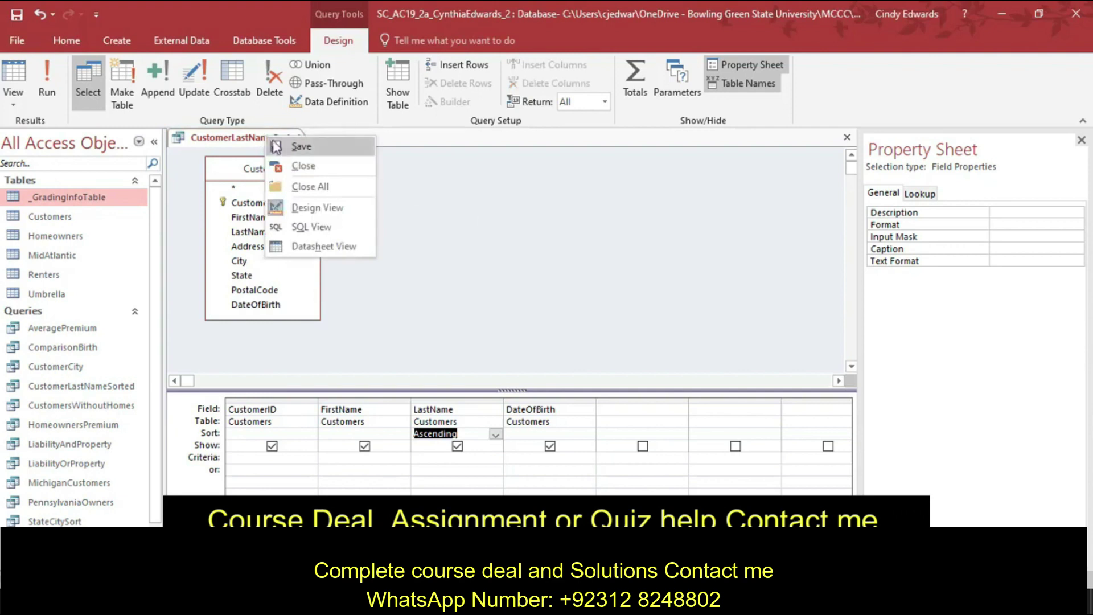
click(313, 245)
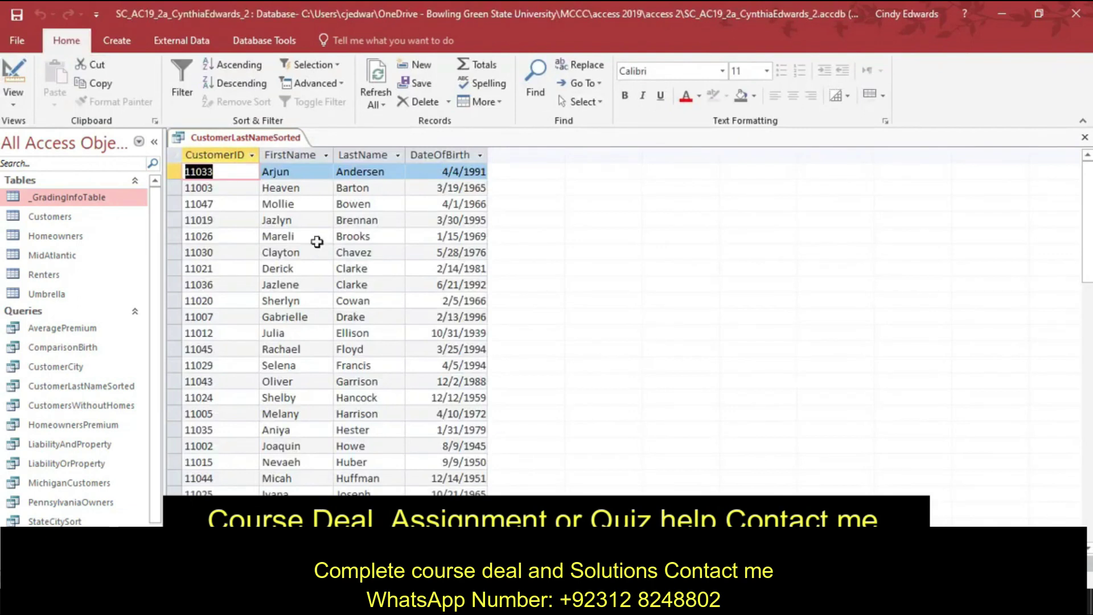
right_click(250, 140)
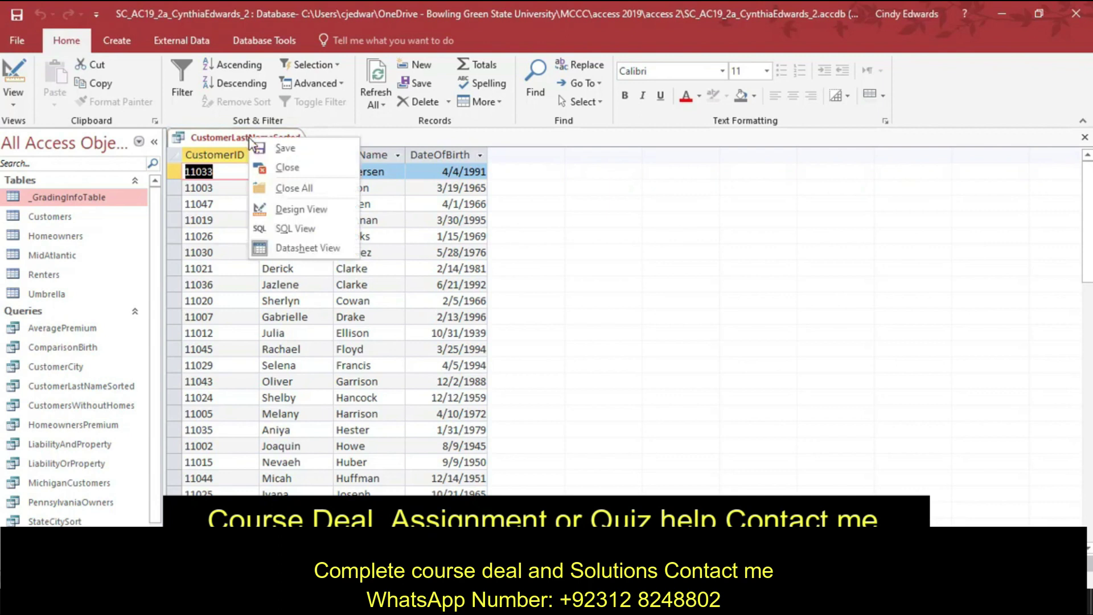
click(288, 167)
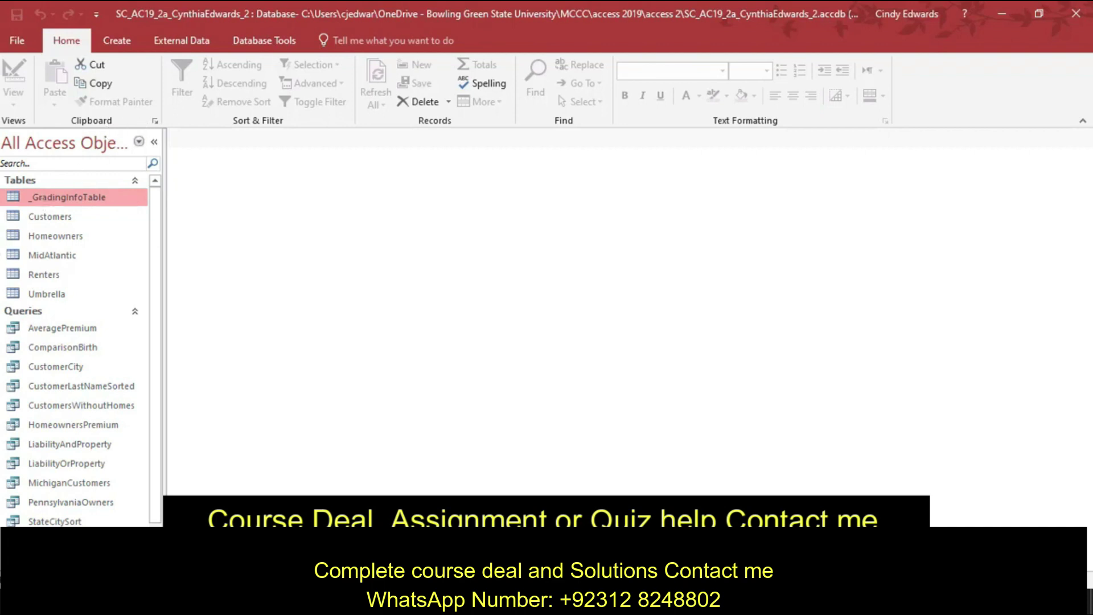
Open HomeownersPremium in Design View and delete its CustomerID column
right_click(59, 427)
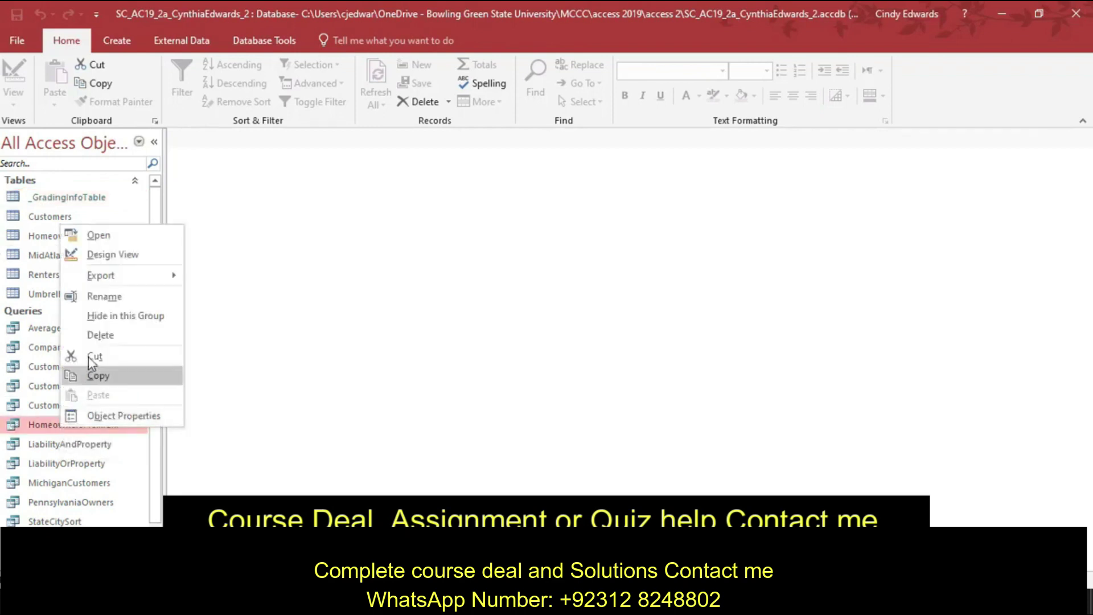
click(108, 255)
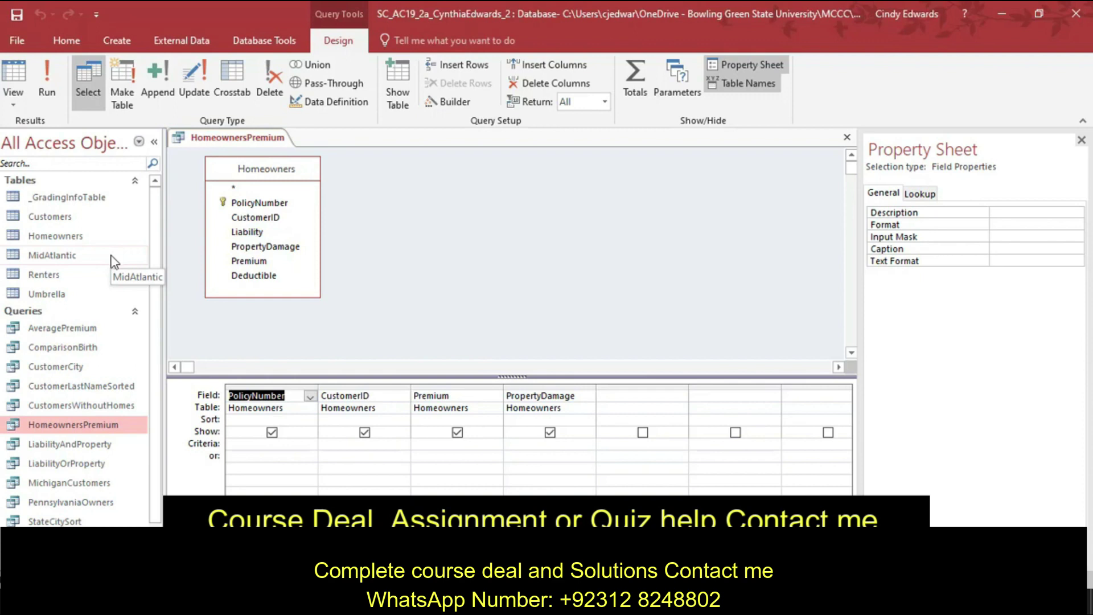
click(358, 387)
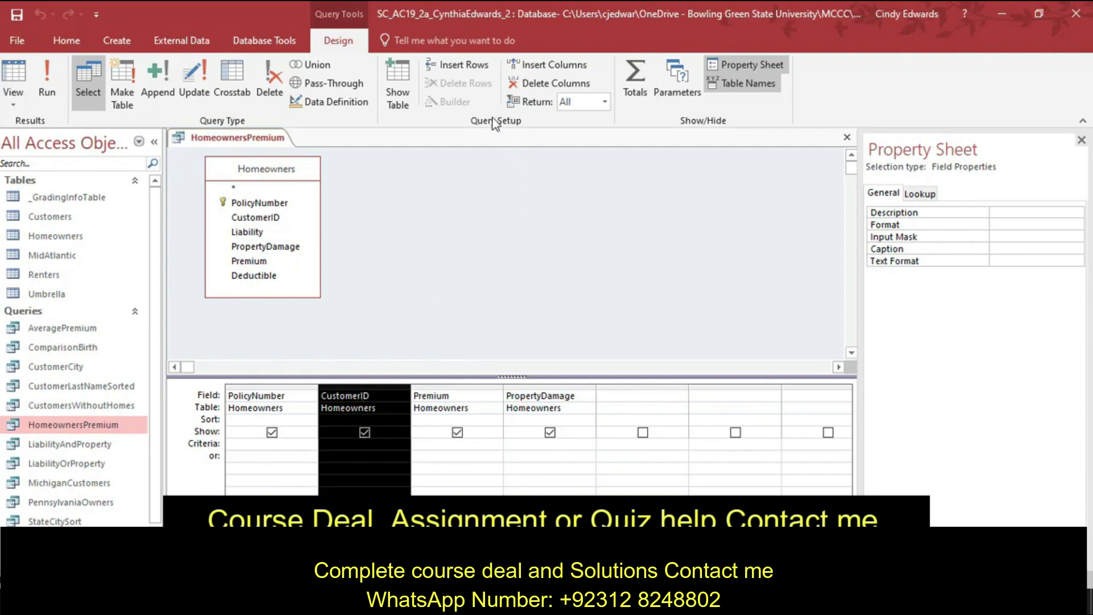
click(539, 83)
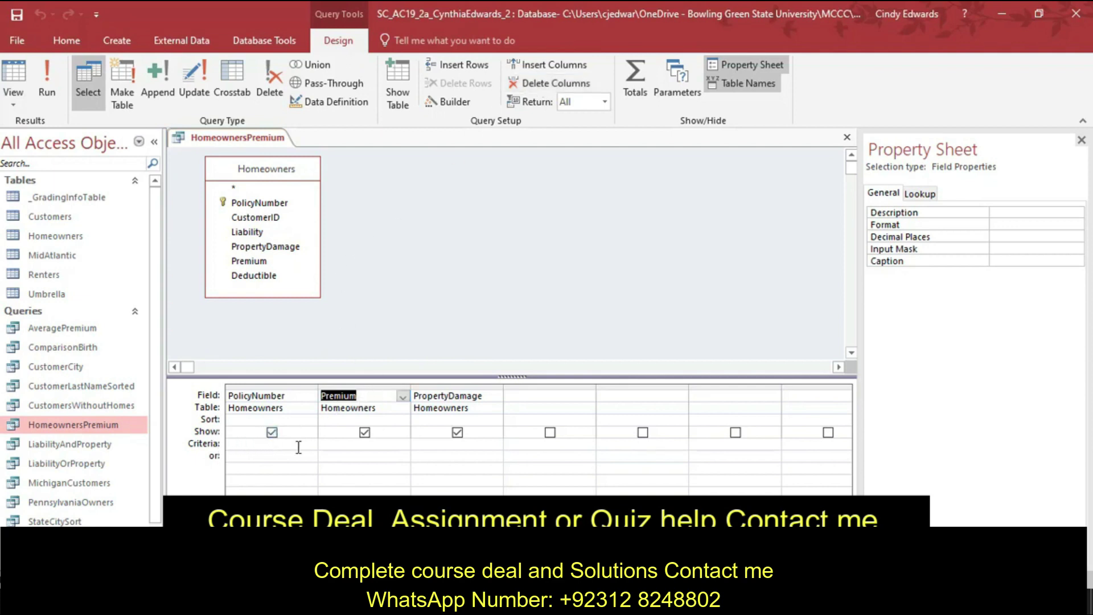
Enter >2000 as the Premium field's criterion
click(334, 445)
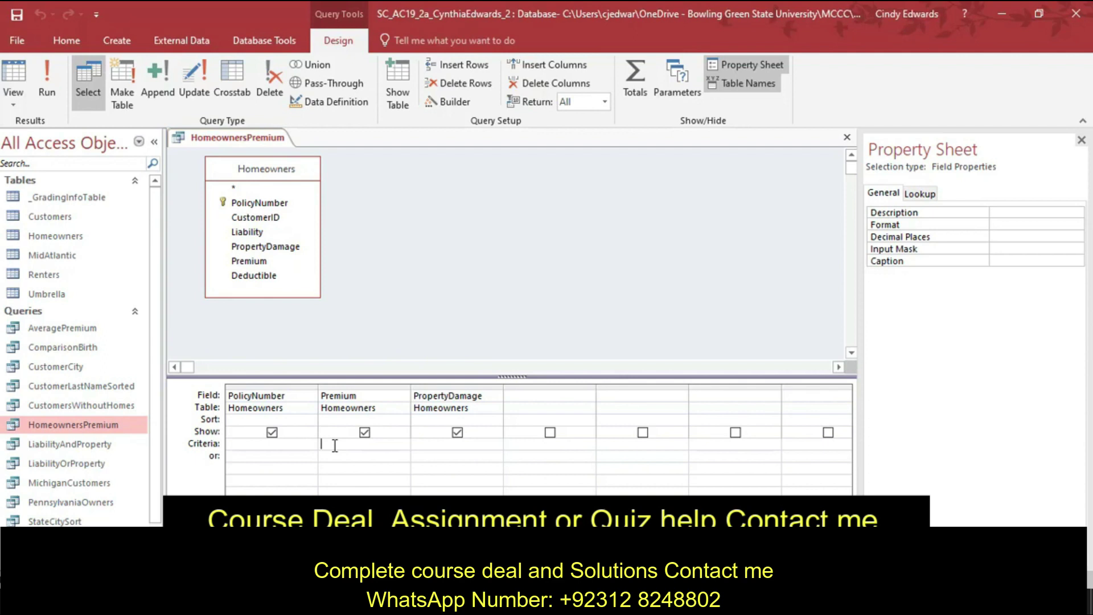
text(>2000)
key(Tab)
Save HomeownersPremium, review its eight records with premiums over $2,000, then close it
right_click(256, 138)
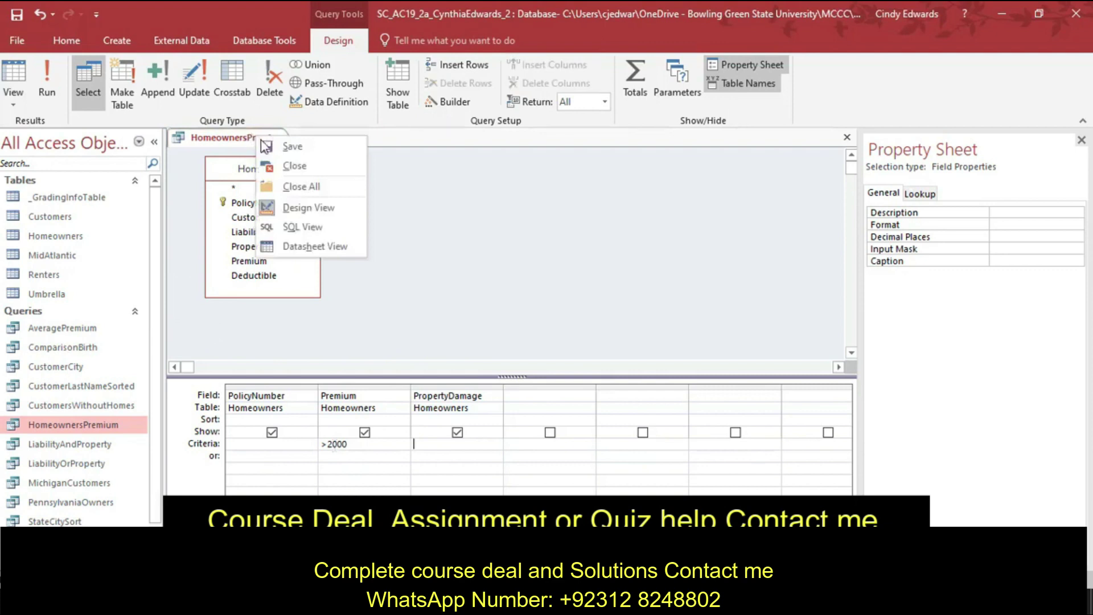
click(269, 148)
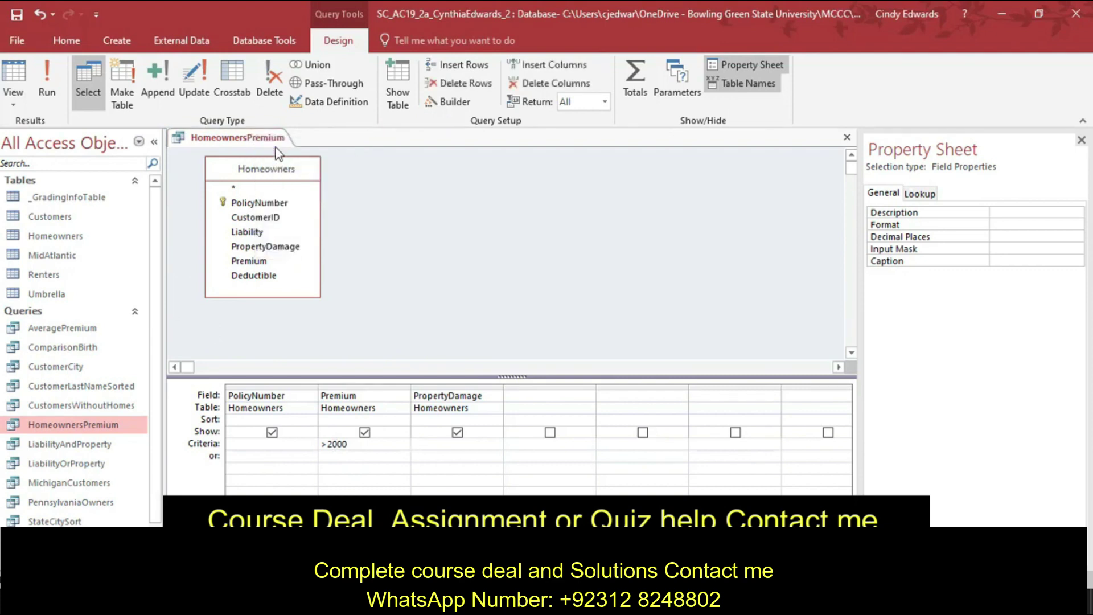
right_click(260, 138)
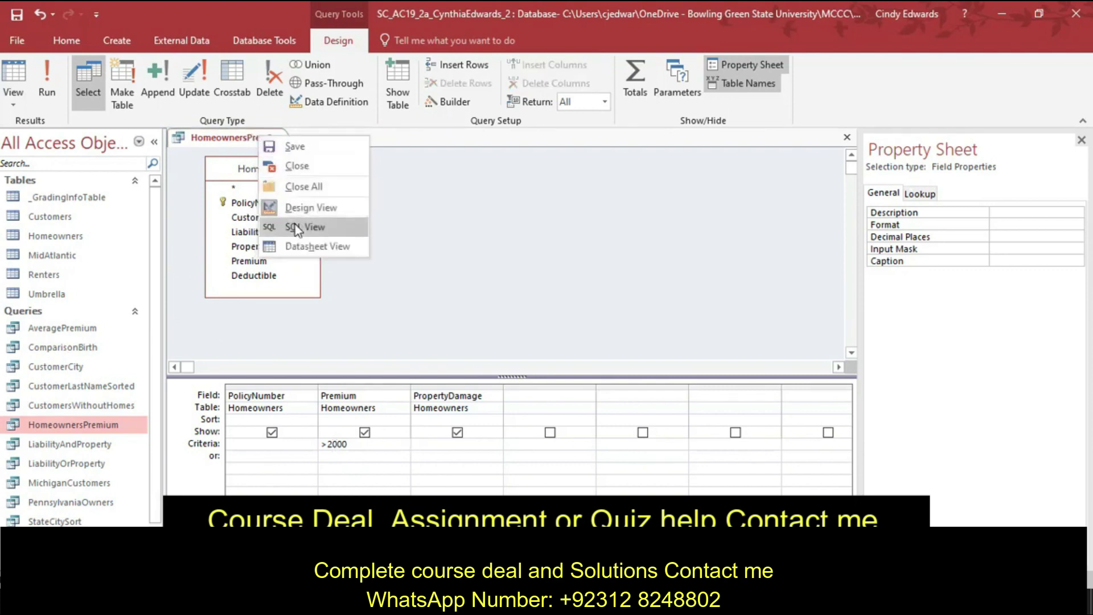
click(295, 245)
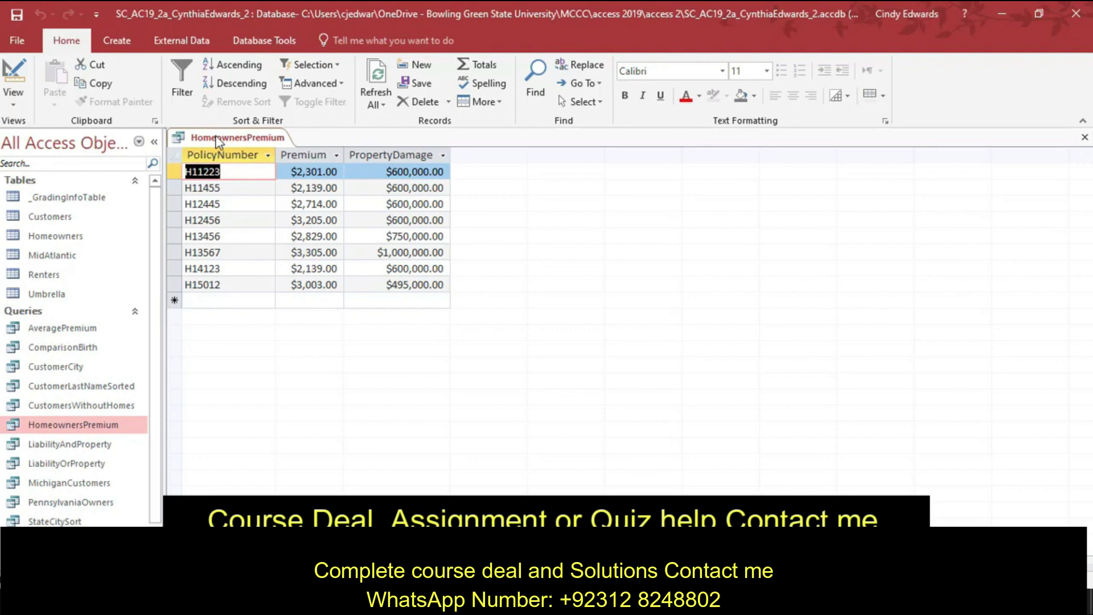
right_click(228, 137)
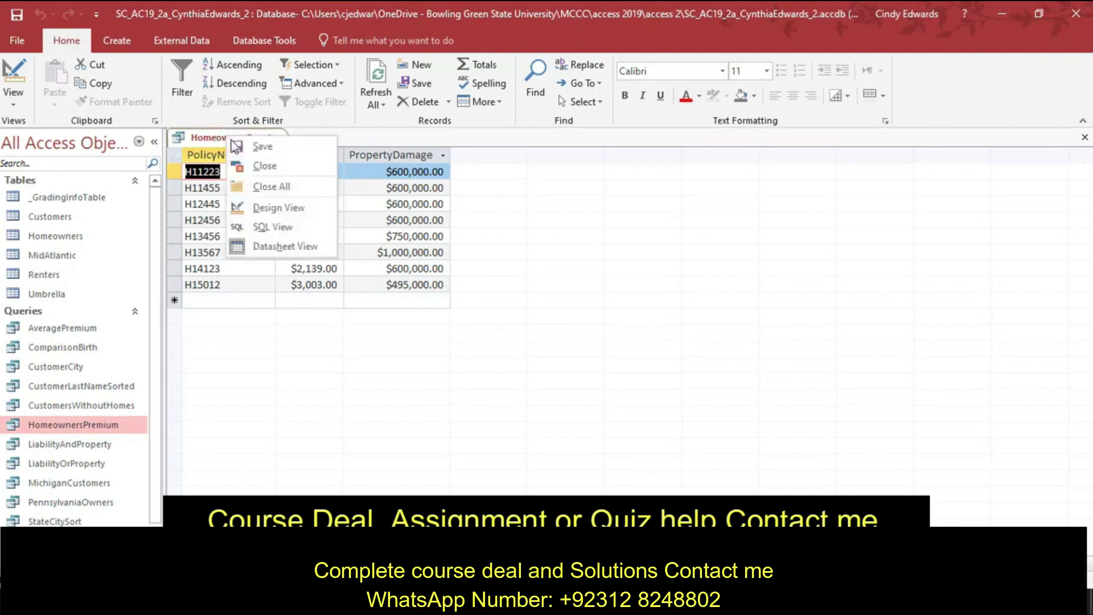
click(248, 168)
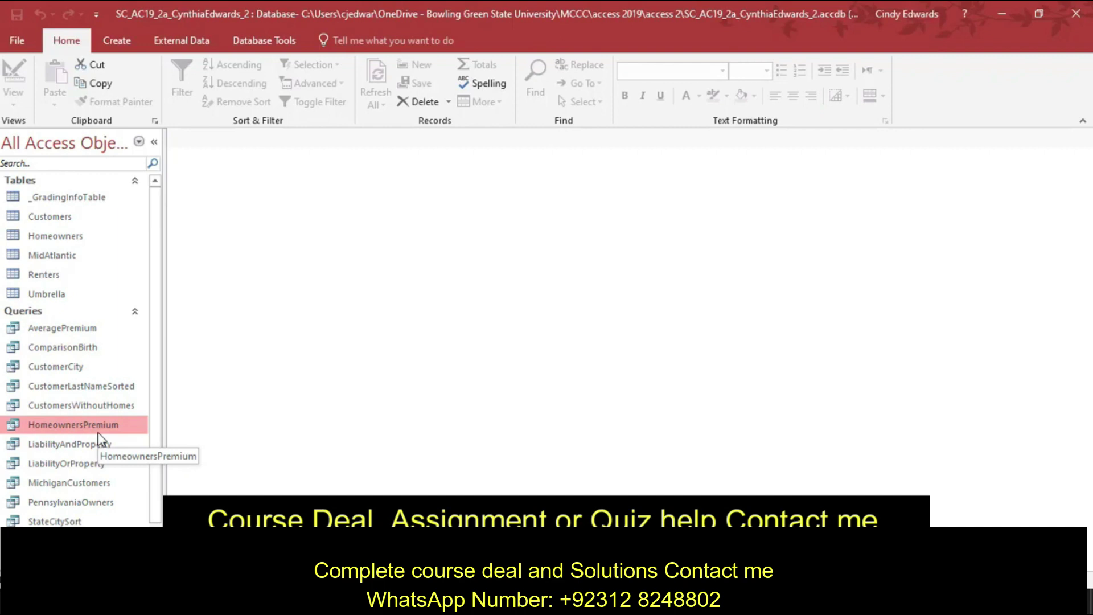
Open LiabilityOrProperty in Design View and set the Liability criterion to =75000
right_click(72, 467)
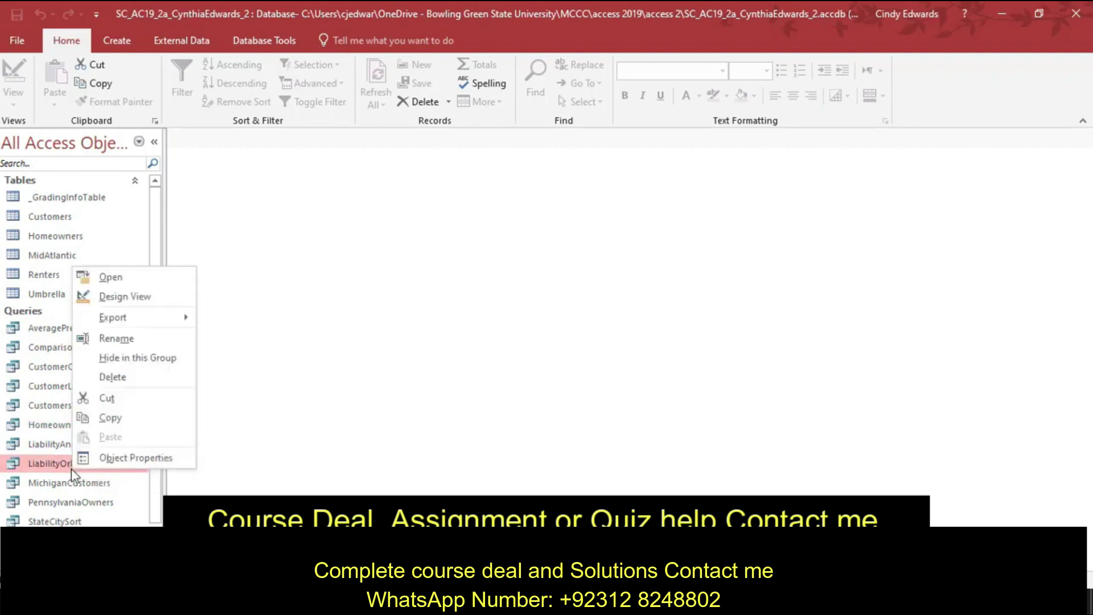
click(119, 297)
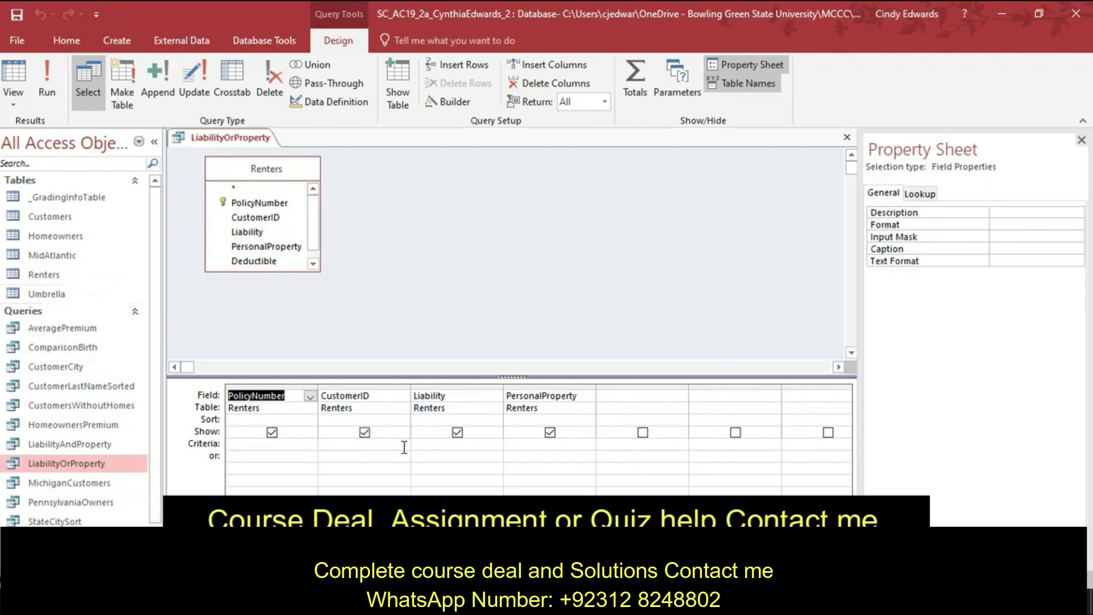
click(429, 444)
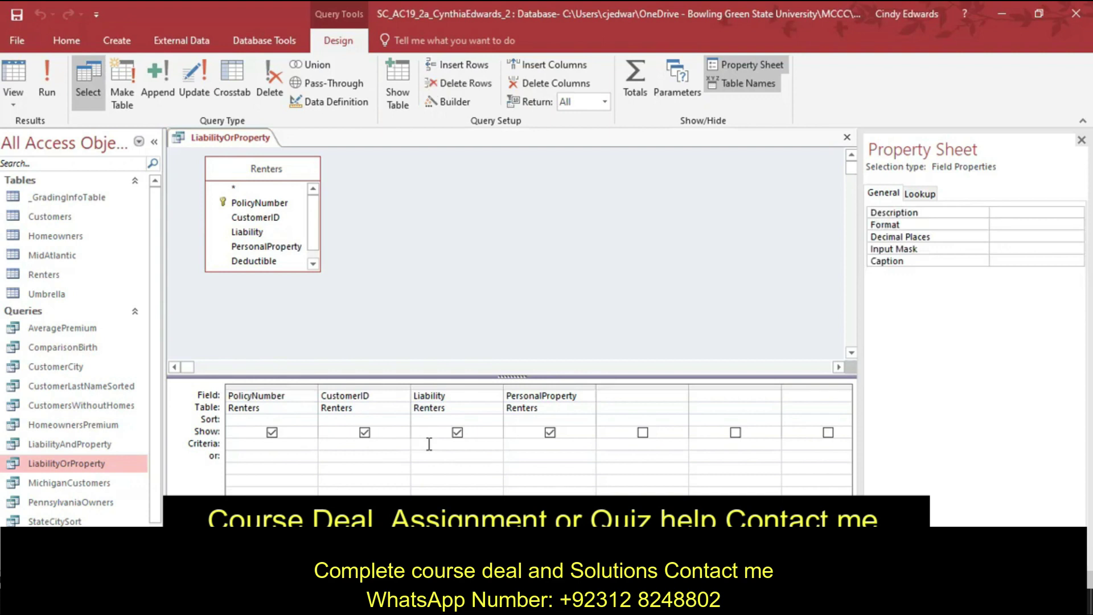
text(=75000)
key(Tab)
Enter =75000 on the or row under PersonalProperty
click(518, 458)
text(=75000)
key(Tab)
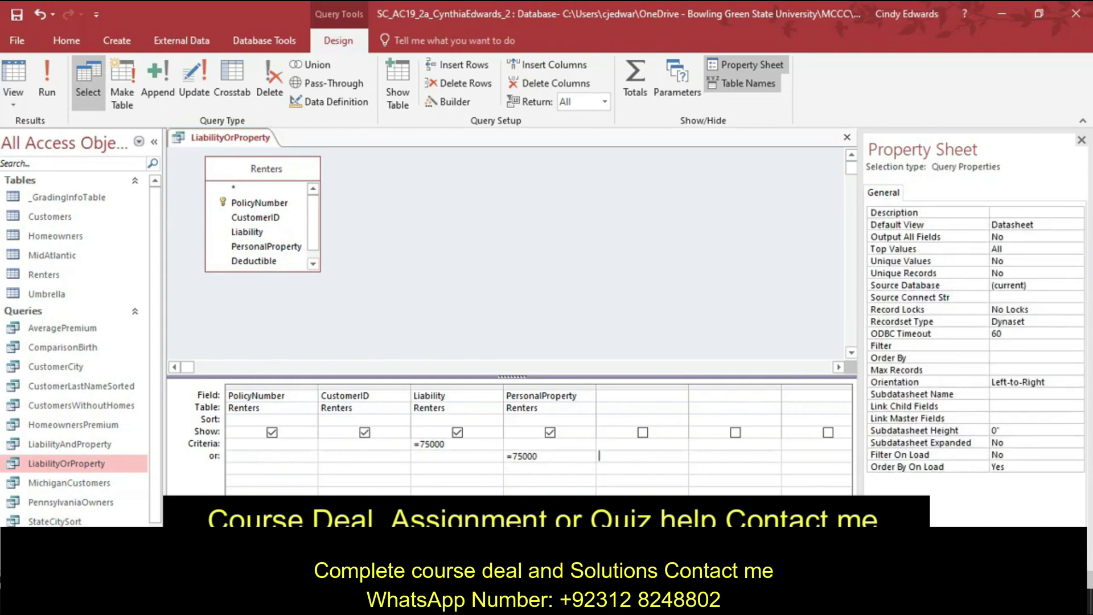
Save LiabilityOrProperty, check its three returned records in Datasheet View, then close it
right_click(207, 136)
click(222, 142)
right_click(237, 139)
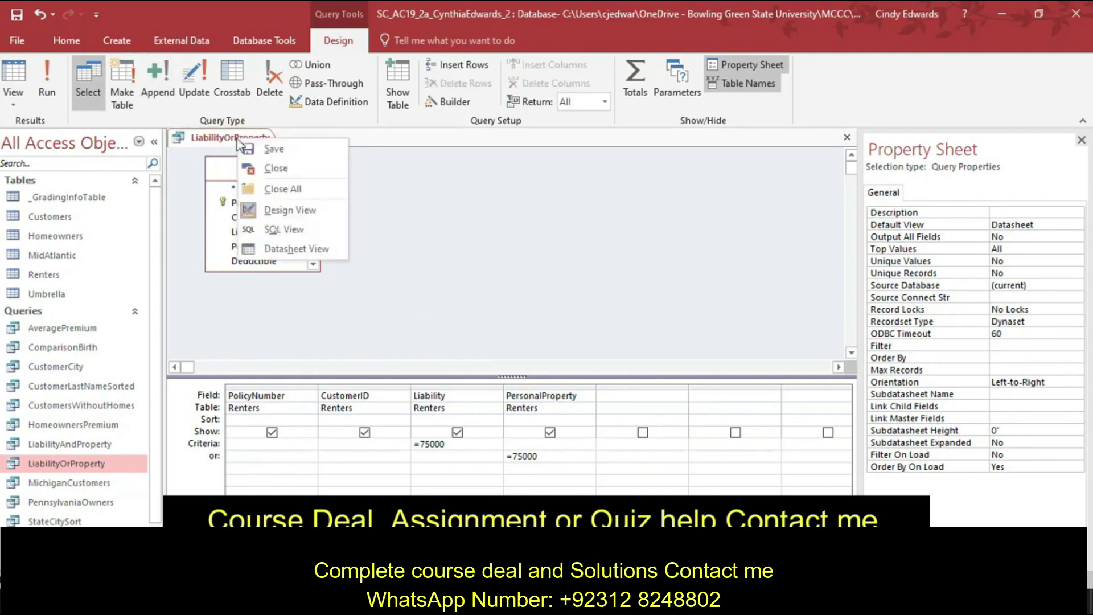
click(268, 247)
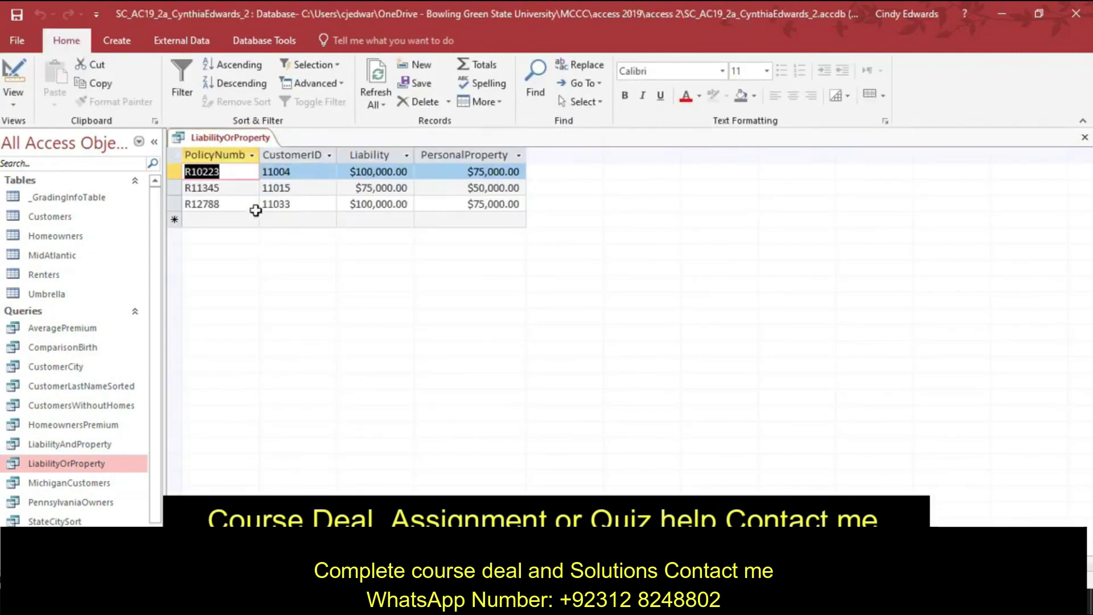
right_click(225, 139)
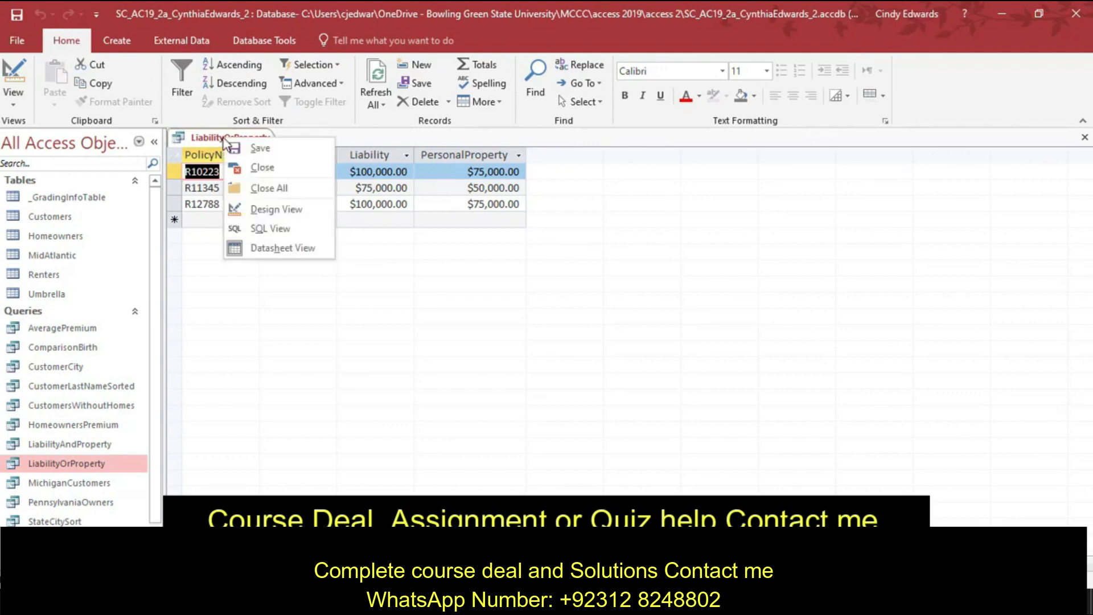
click(238, 169)
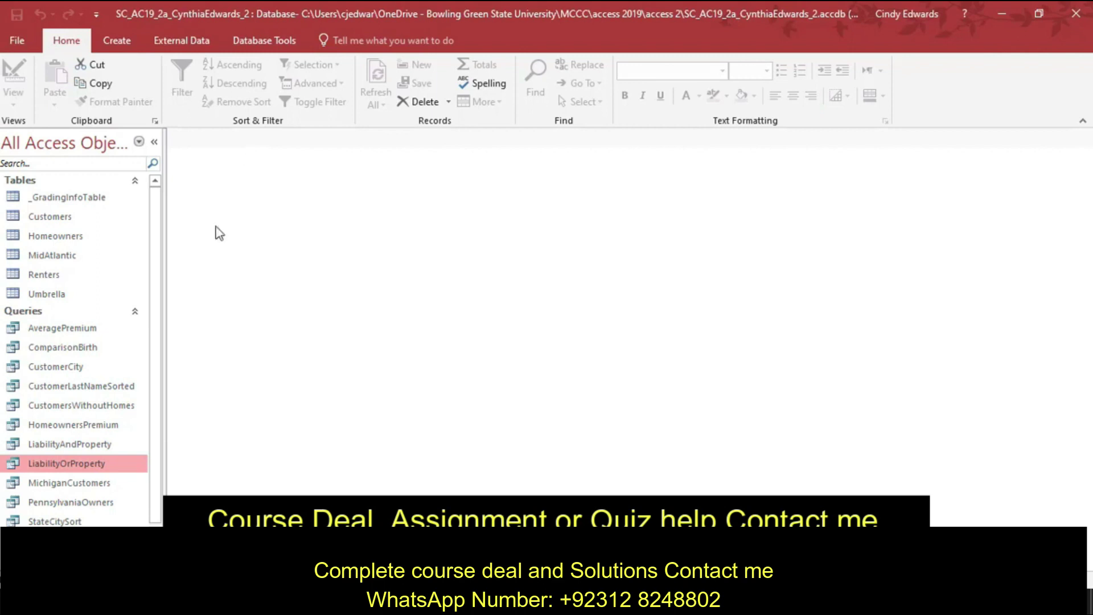
Open ComparisonBirth in Design View and add FirstName from the Customers field list
right_click(80, 348)
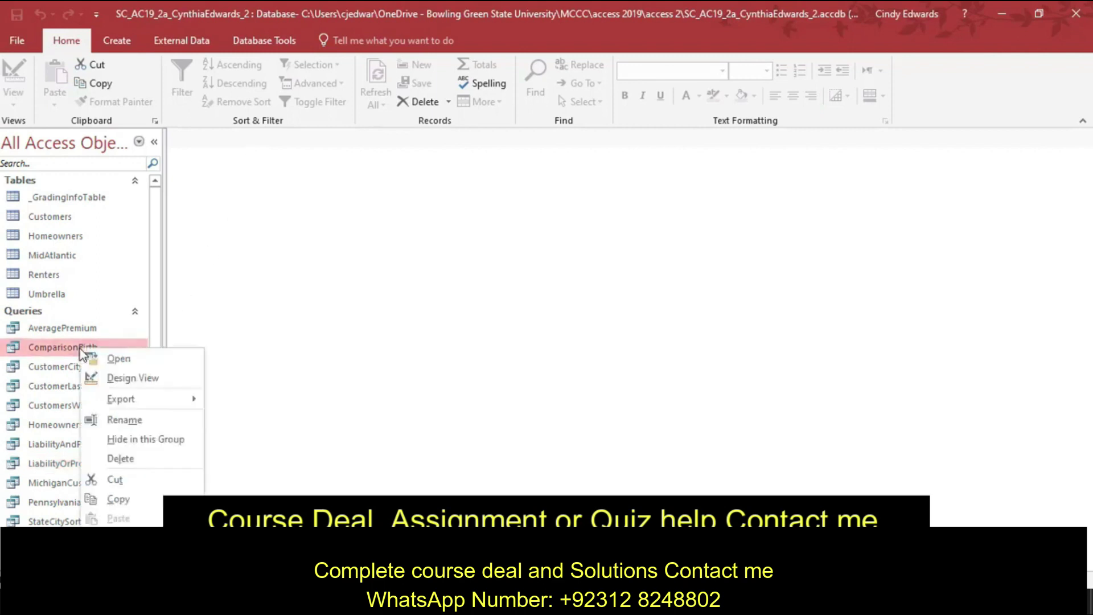
click(106, 379)
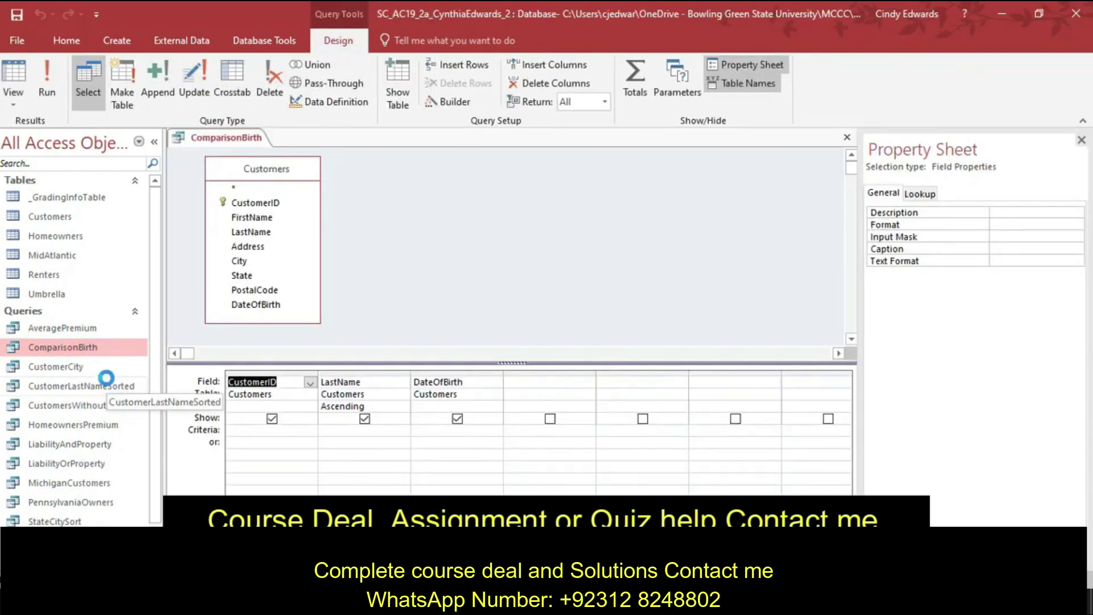
double_click(240, 219)
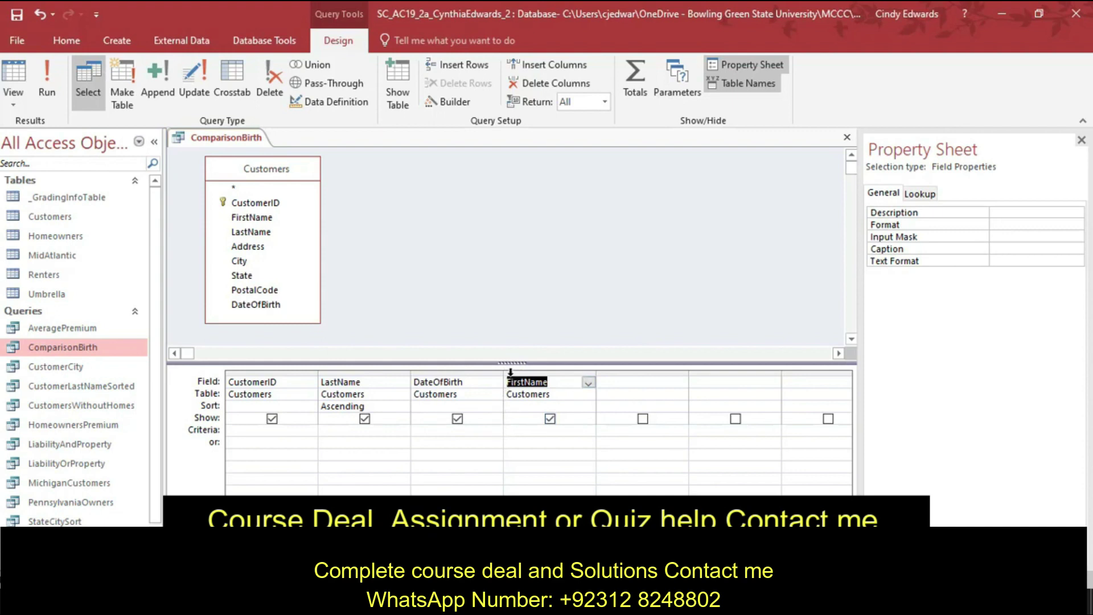
Drag the FirstName column left to sit between LastName and DateOfBirth
click(511, 370)
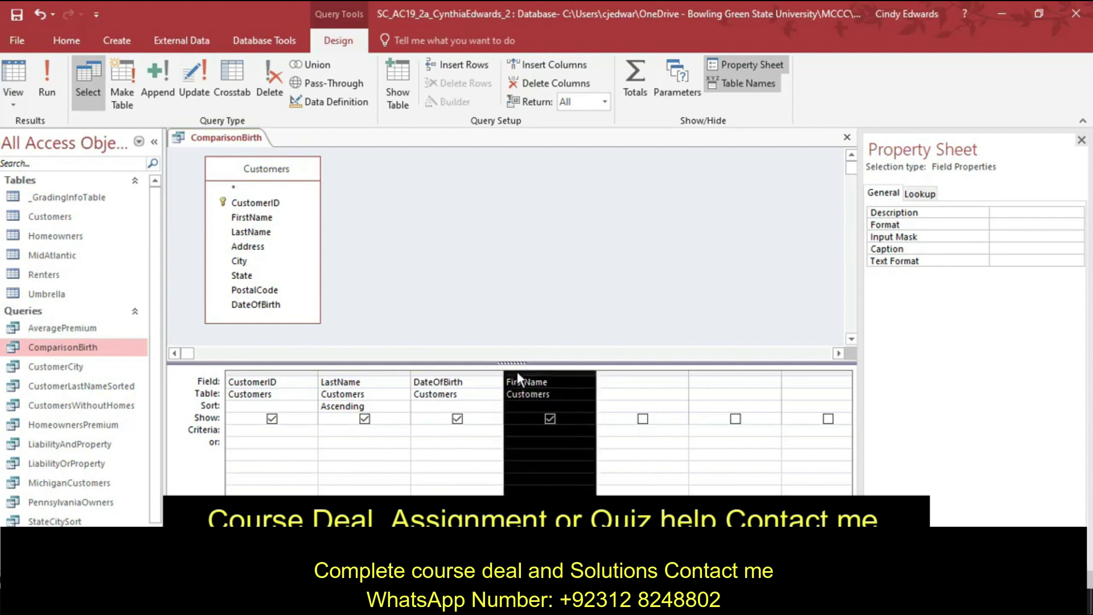
drag(517, 374, 517, 371)
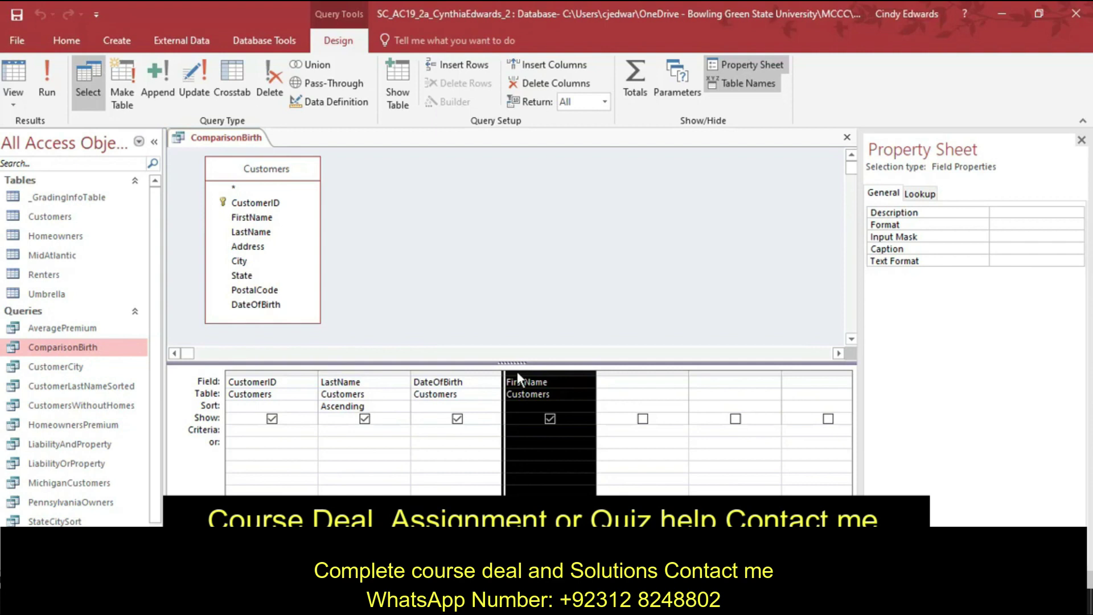
drag(517, 371, 497, 377)
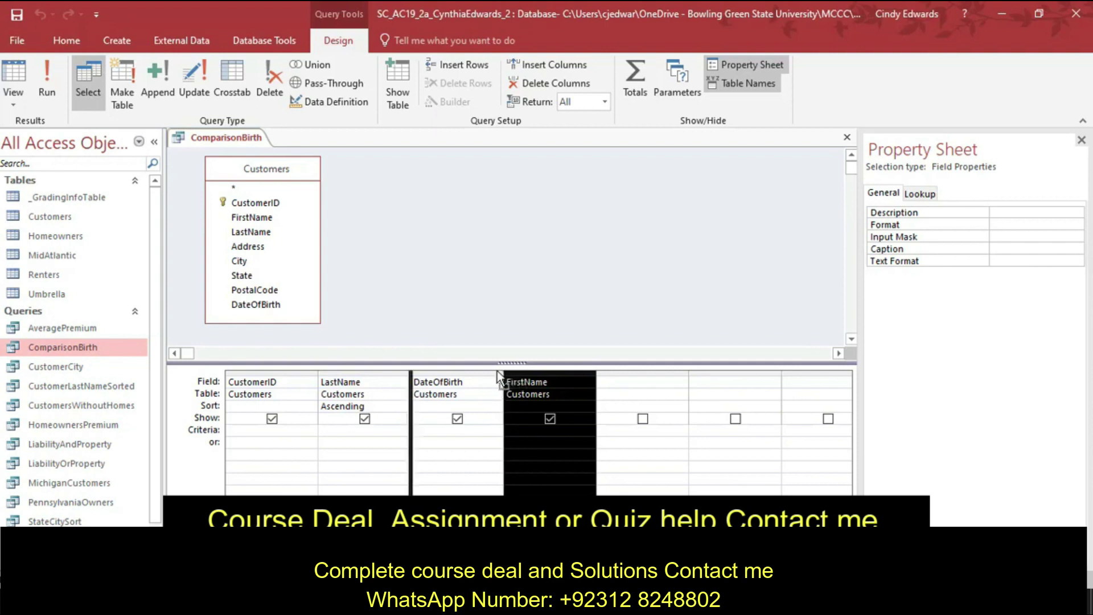